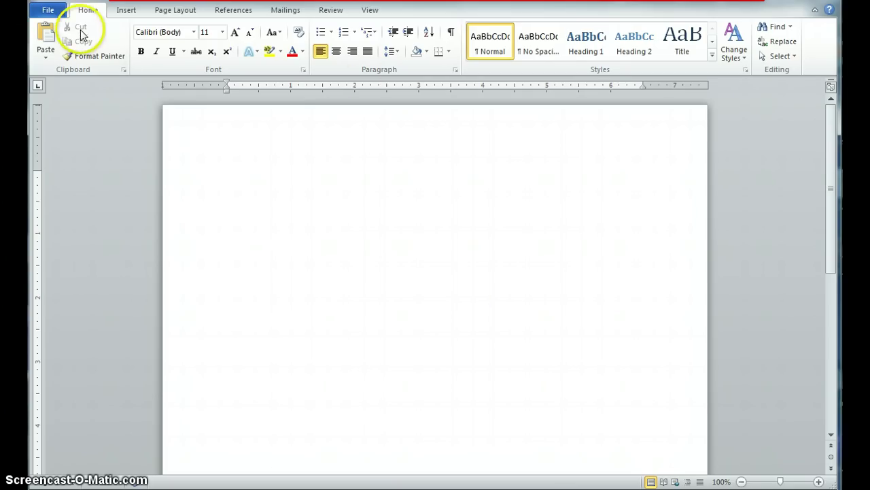
Step: Insert the puppy.jpg photo of two puppies in a basket from the Desktop folder
click(132, 17)
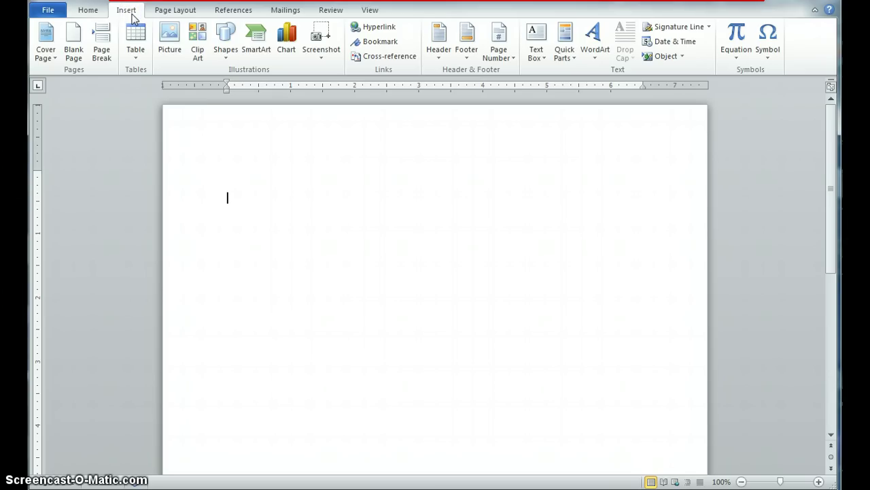
click(168, 34)
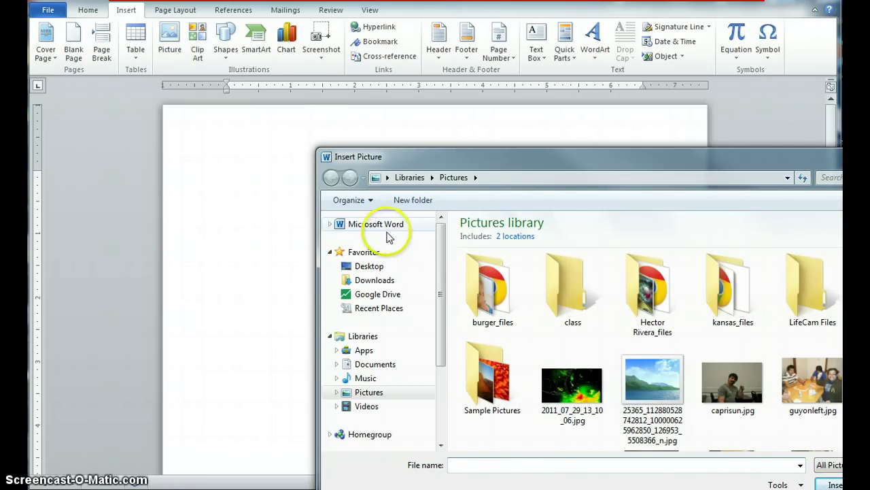
click(377, 267)
drag(490, 171, 677, 344)
key(Escape)
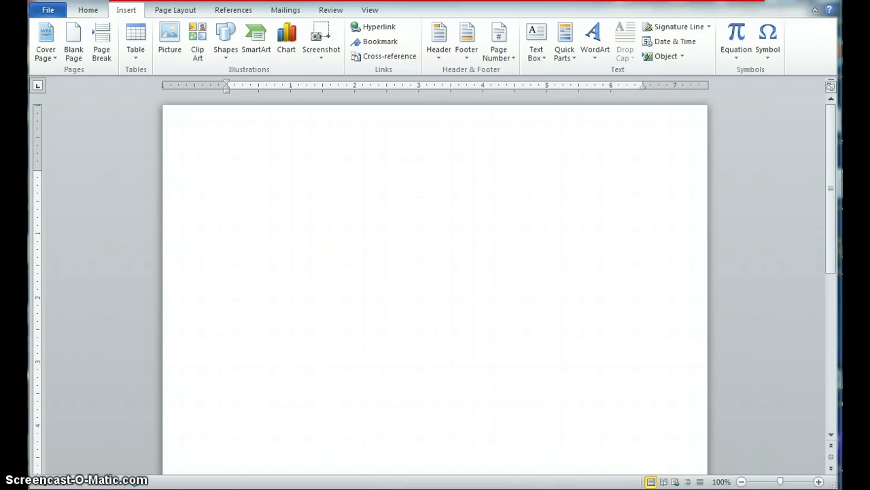
click(98, 452)
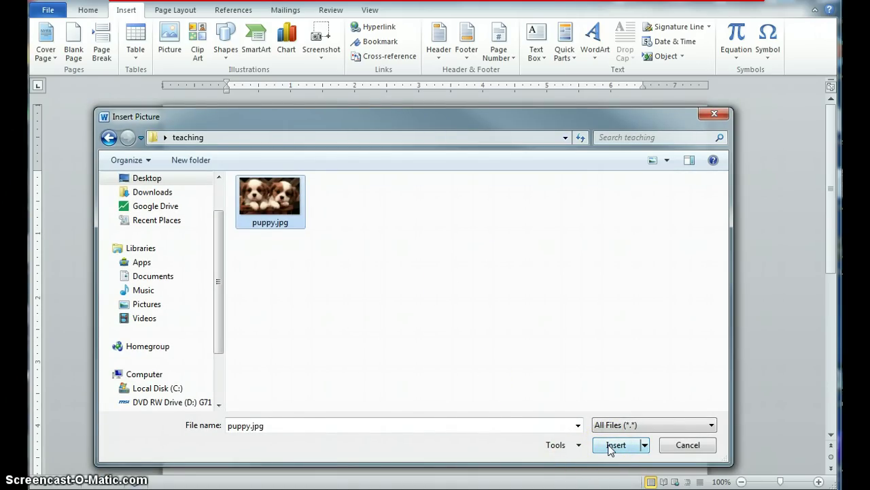
click(610, 446)
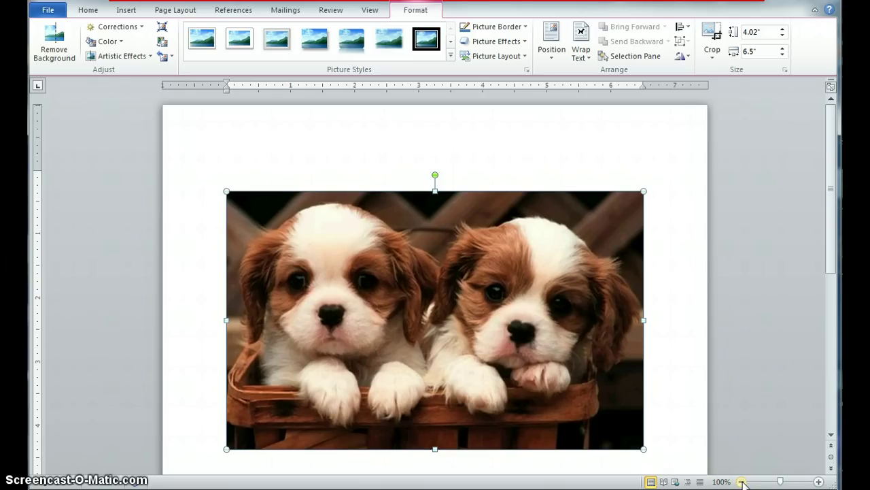
Step: Zoom out and shrink the puppy photo from its corner to 3.06 by 4.96 inches
click(743, 481)
click(742, 481)
click(742, 482)
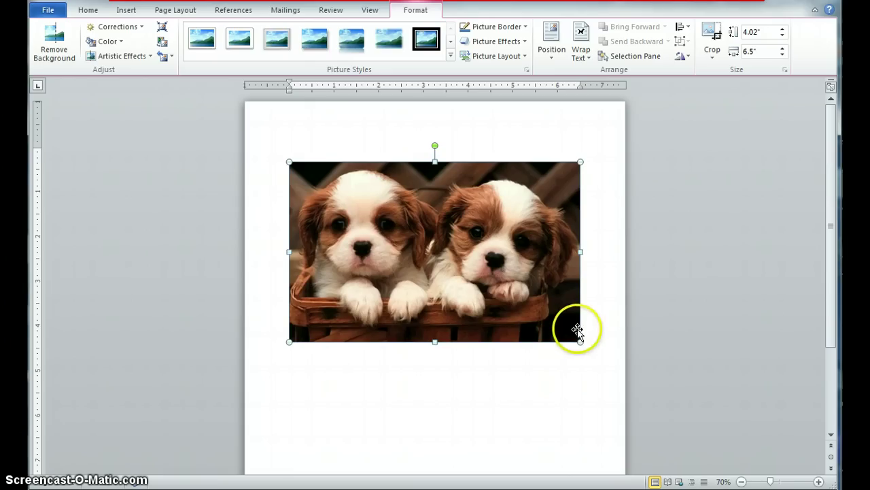
drag(581, 340, 511, 292)
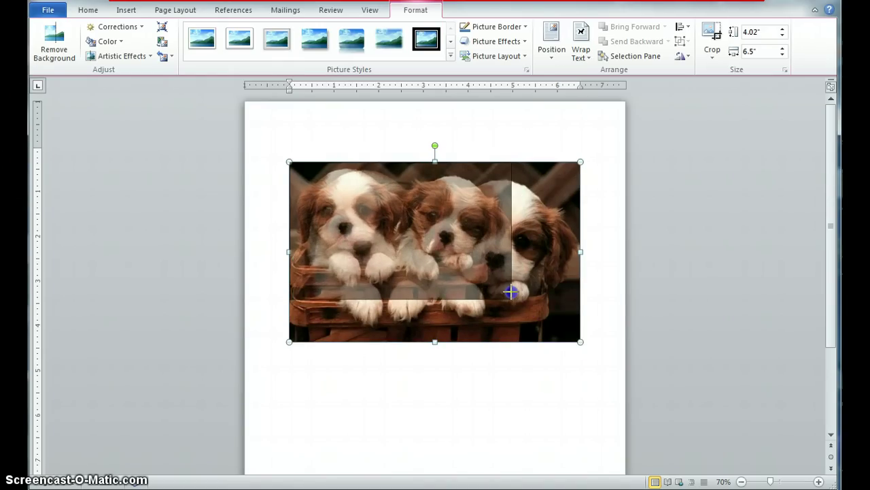
drag(512, 296, 512, 298)
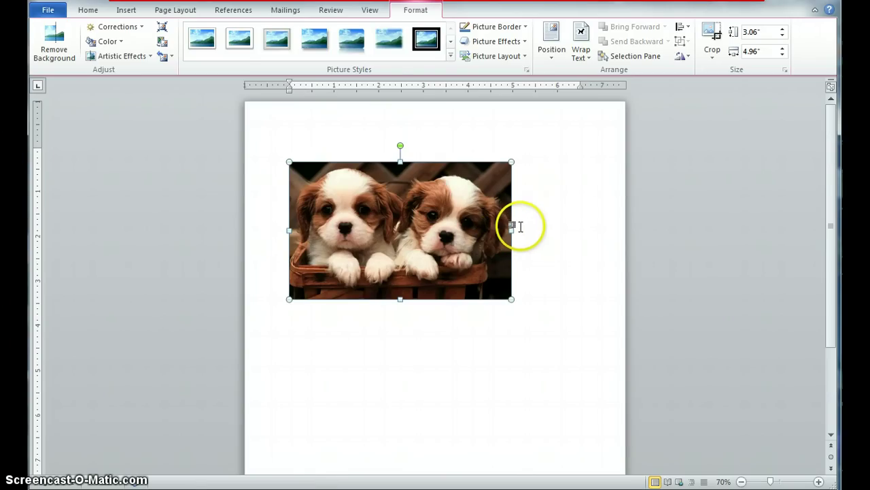
Step: Undo the accidental width and height stretches, leaving the photo at 3.06 by 4.96 and upright
drag(510, 232, 519, 243)
drag(403, 298, 399, 326)
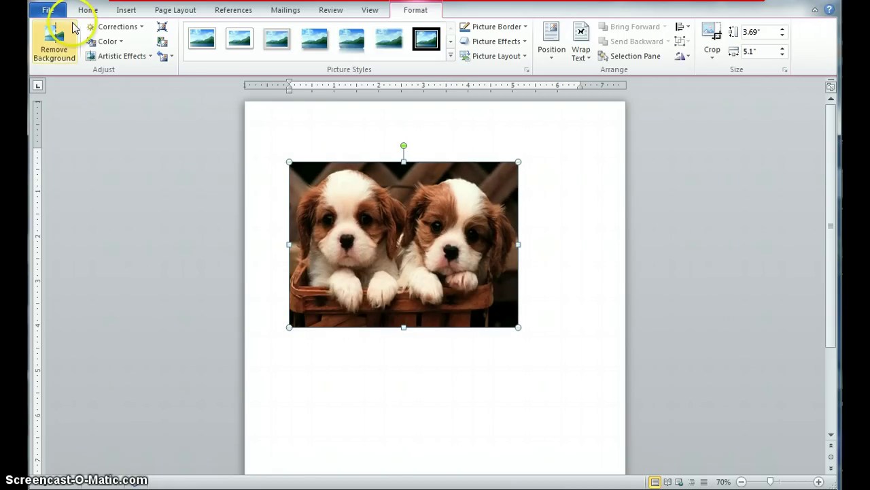
key(ctrl+z)
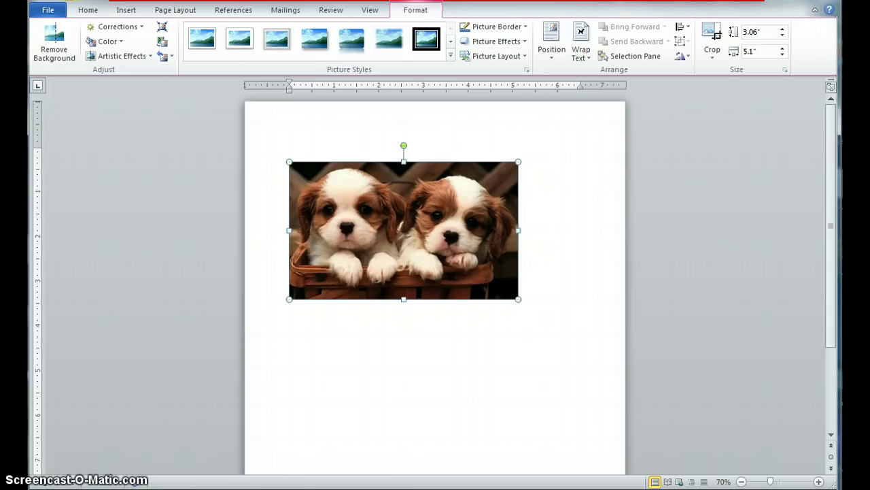
key(ctrl+z)
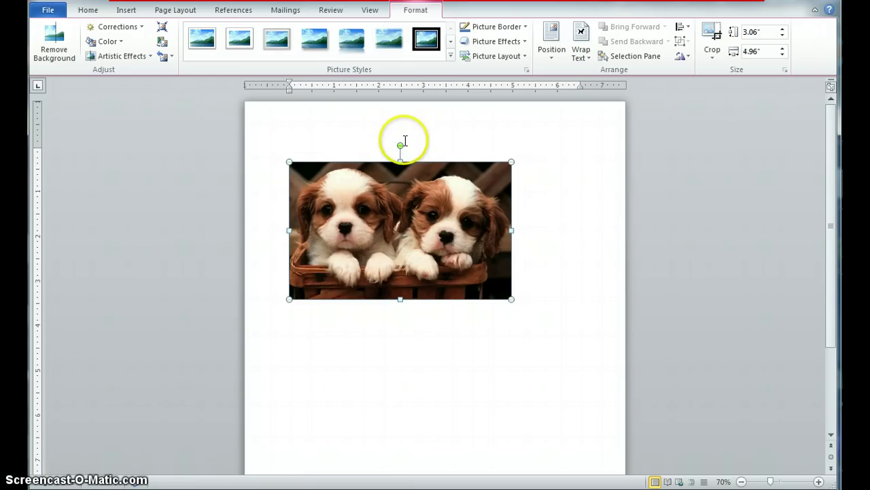
drag(399, 145, 398, 136)
click(390, 202)
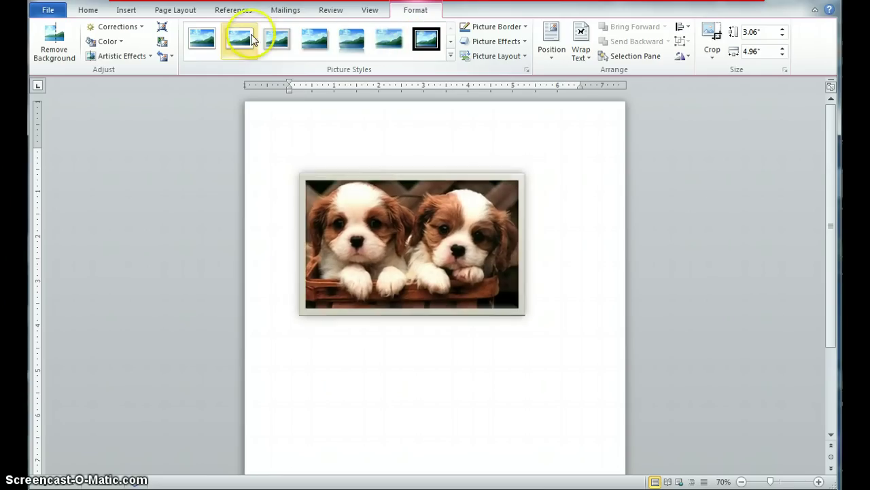
click(425, 55)
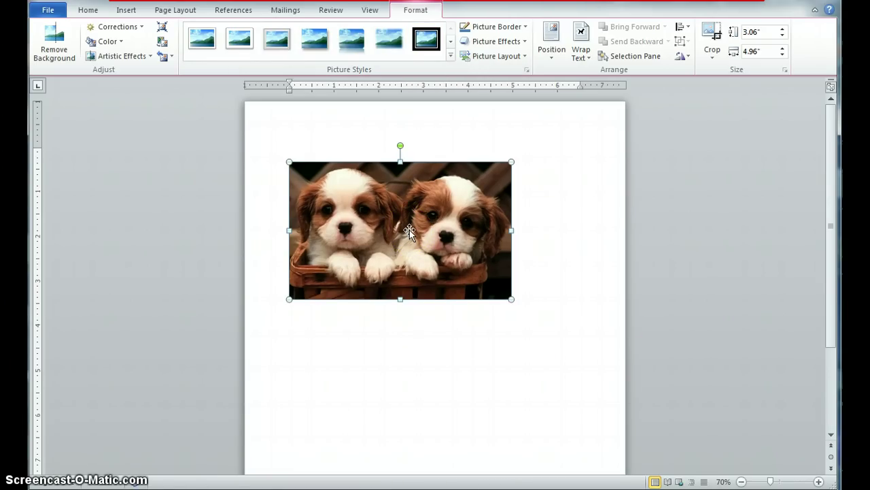
drag(409, 229, 451, 347)
click(426, 223)
drag(417, 213, 504, 218)
click(444, 211)
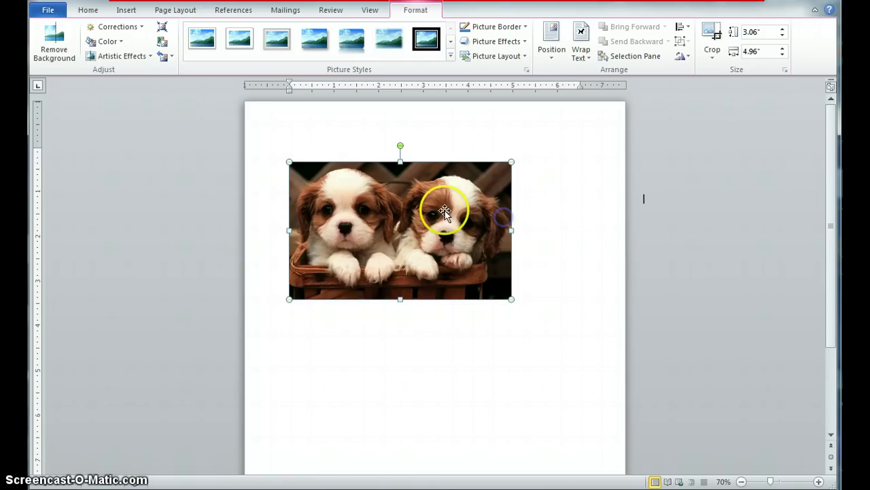
Step: Add an empty line above the puppy photo, then remove it again
click(282, 146)
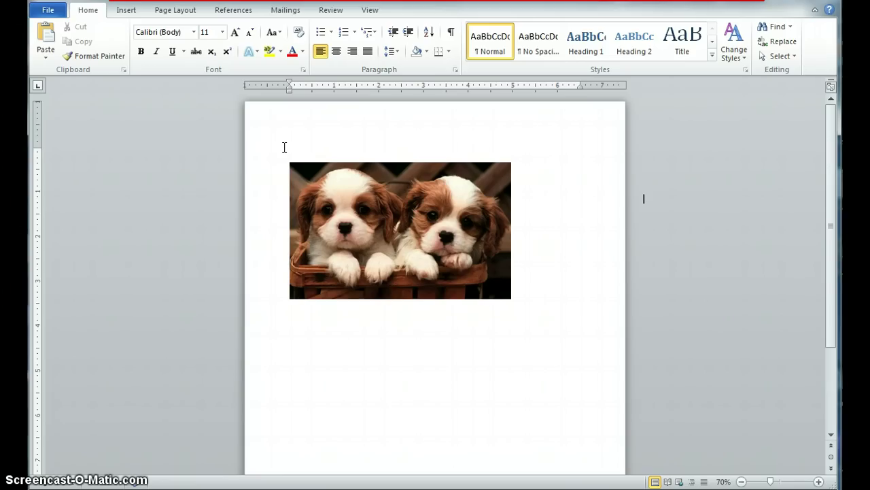
key(Return)
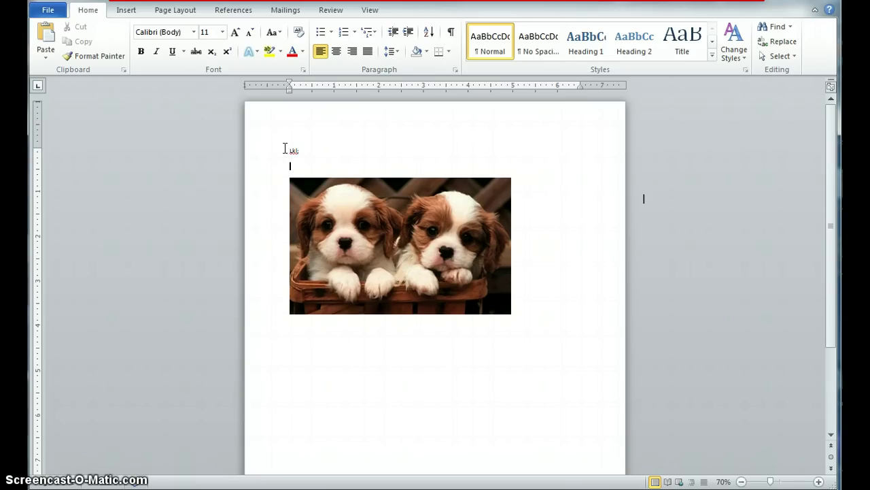
click(285, 149)
click(130, 39)
key(BackSpace)
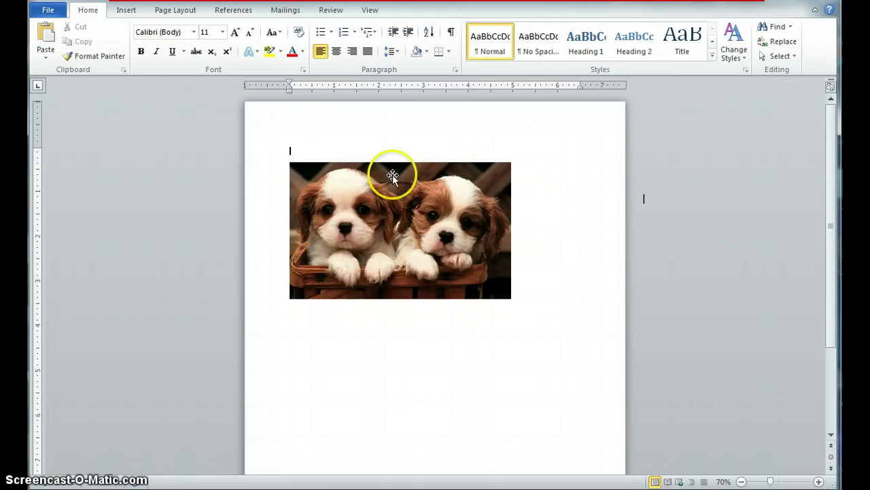
Step: Set the puppy photo's text wrapping to a floating option instead of in line with text
click(452, 238)
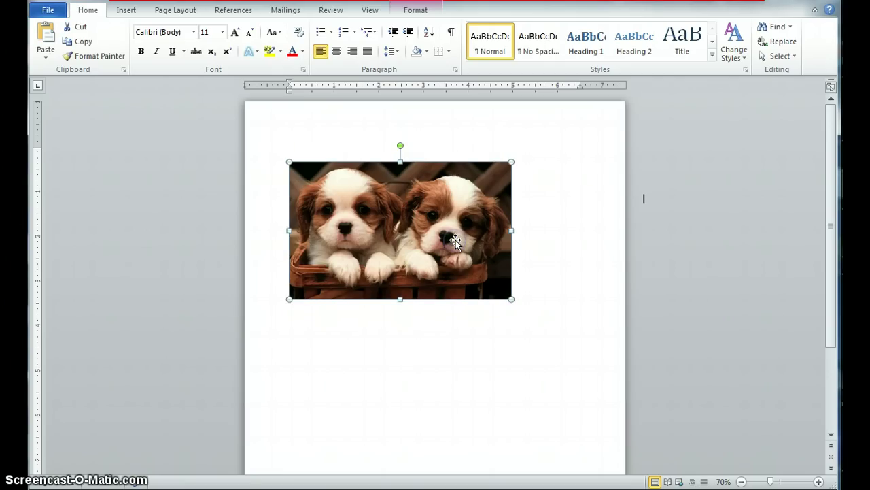
right_click(428, 241)
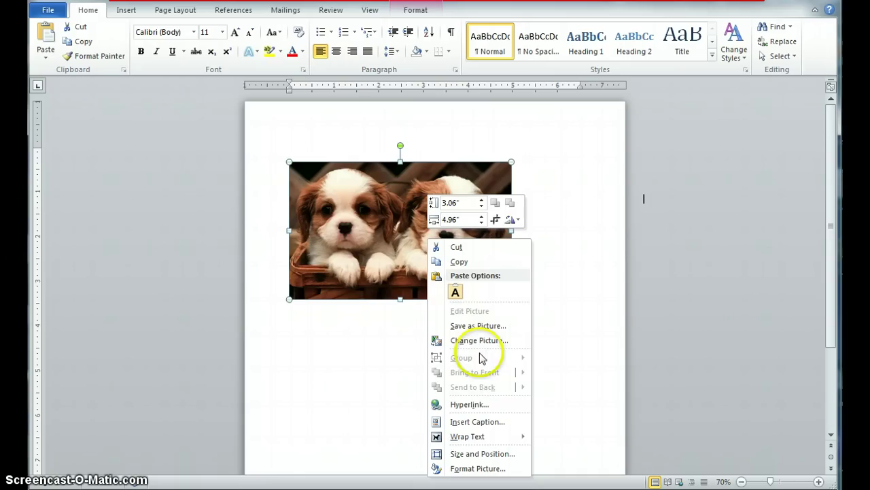
click(485, 439)
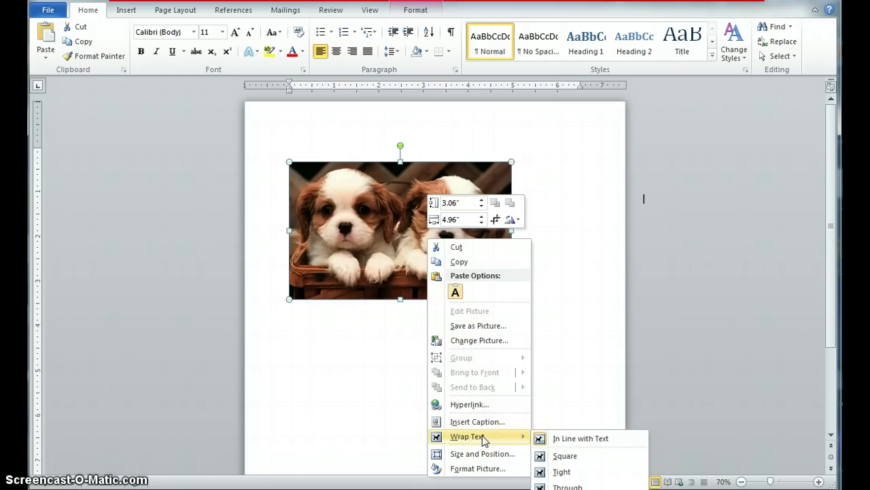
click(564, 455)
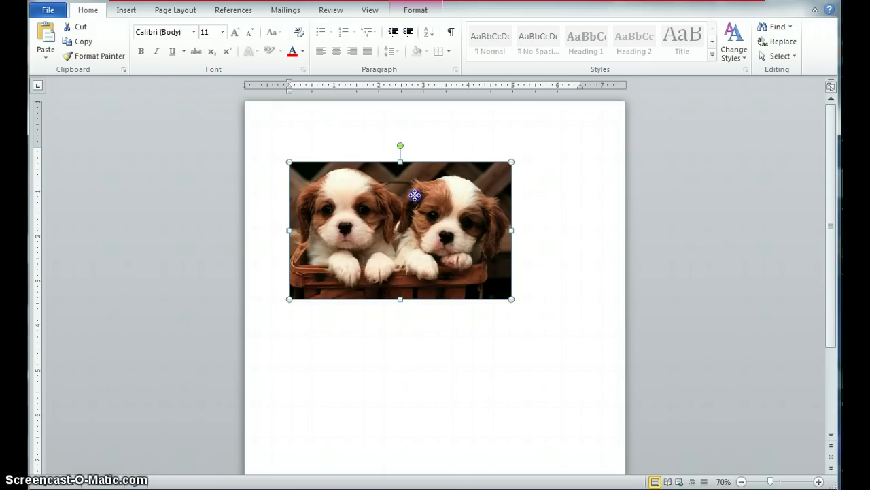
Step: Drag the puppy photo down to mid-page, leaving empty space above, and deselect it
drag(414, 196, 447, 255)
click(435, 256)
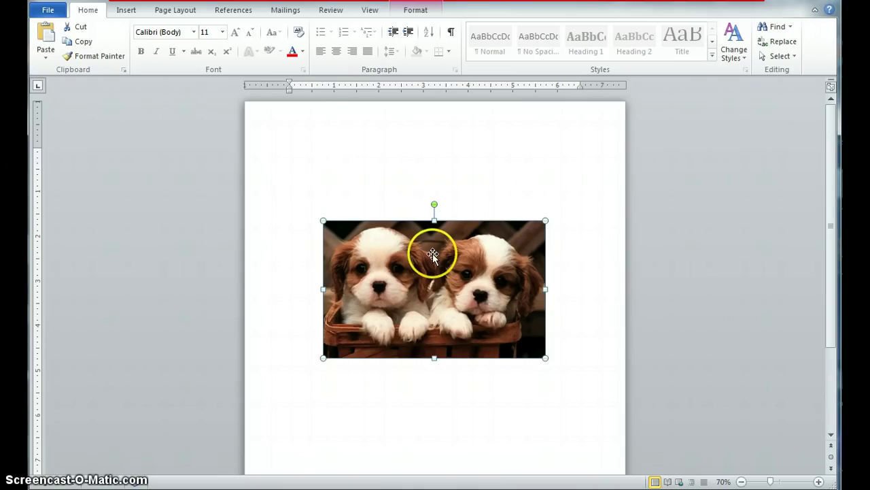
click(476, 288)
click(452, 286)
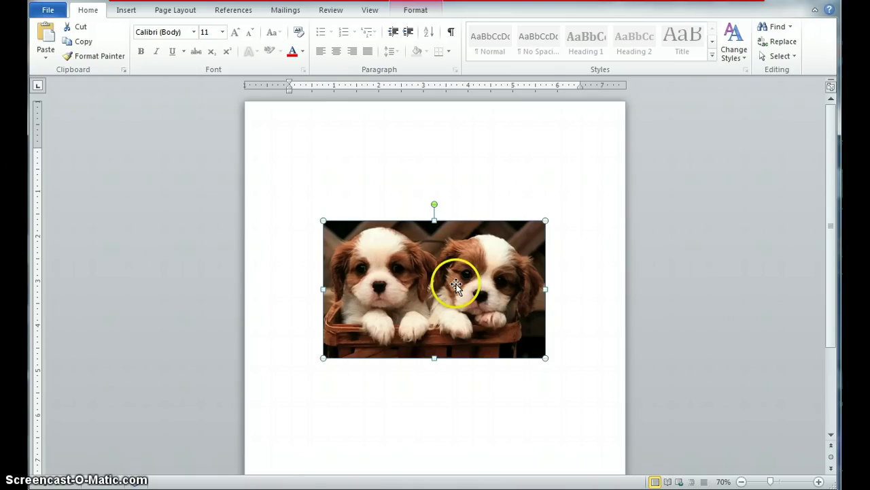
click(403, 279)
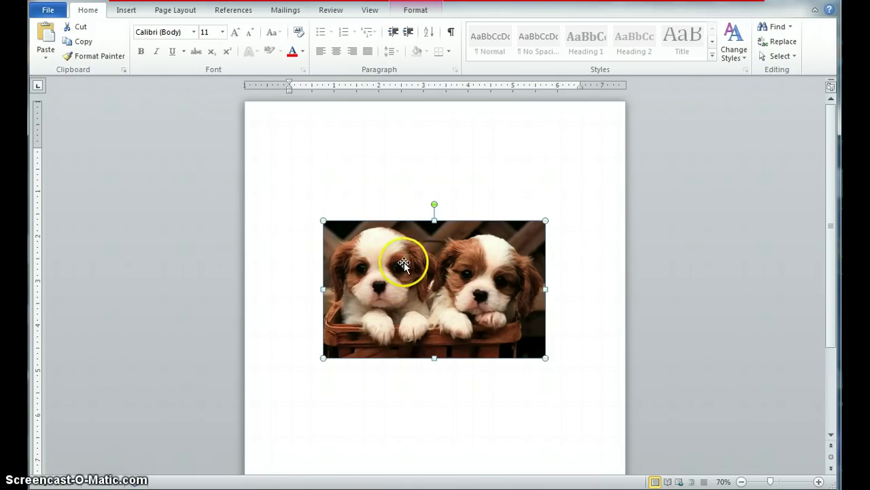
drag(431, 288, 426, 299)
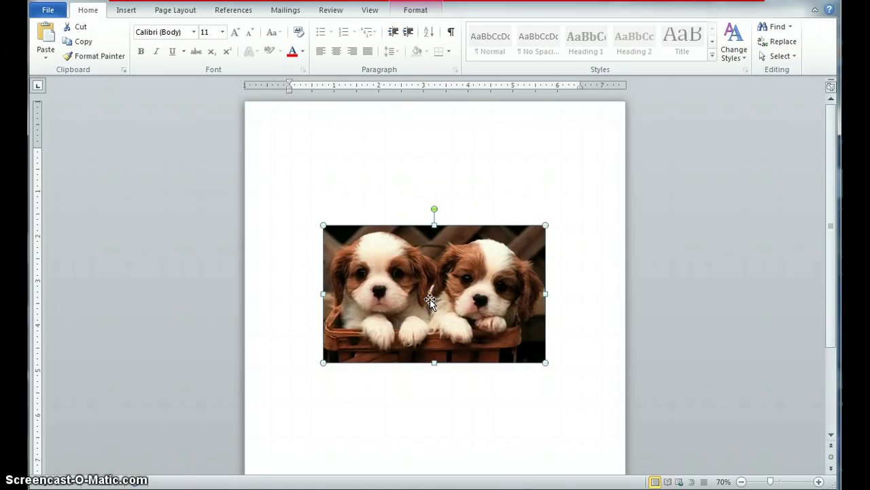
drag(430, 299, 413, 339)
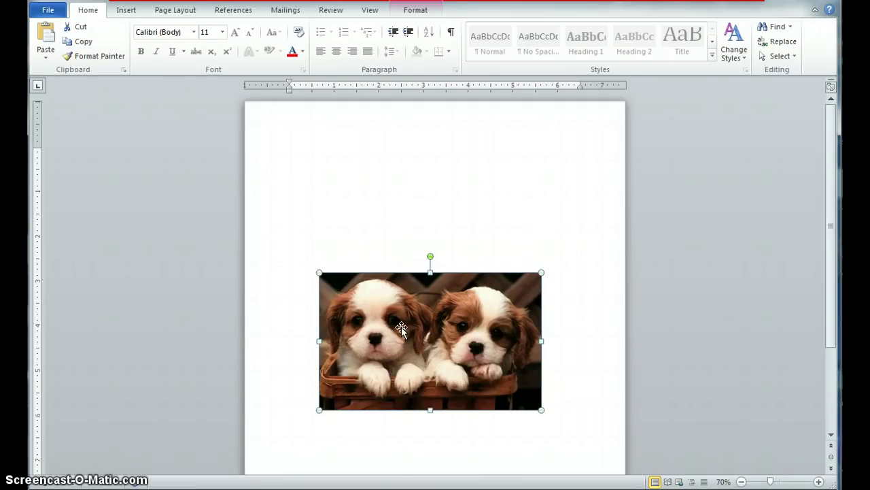
click(389, 314)
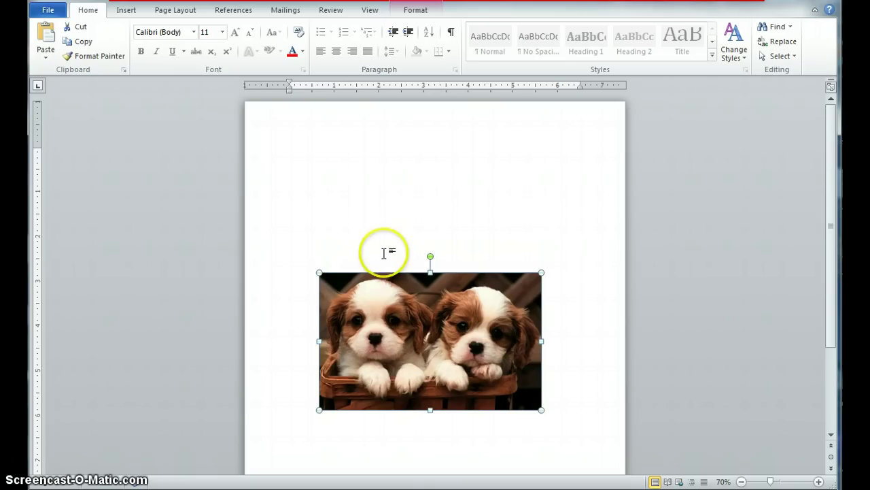
click(356, 168)
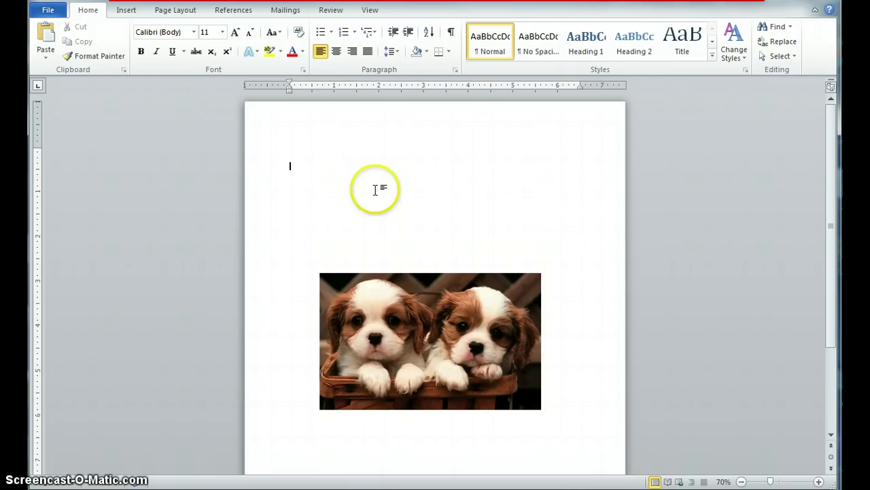
click(125, 10)
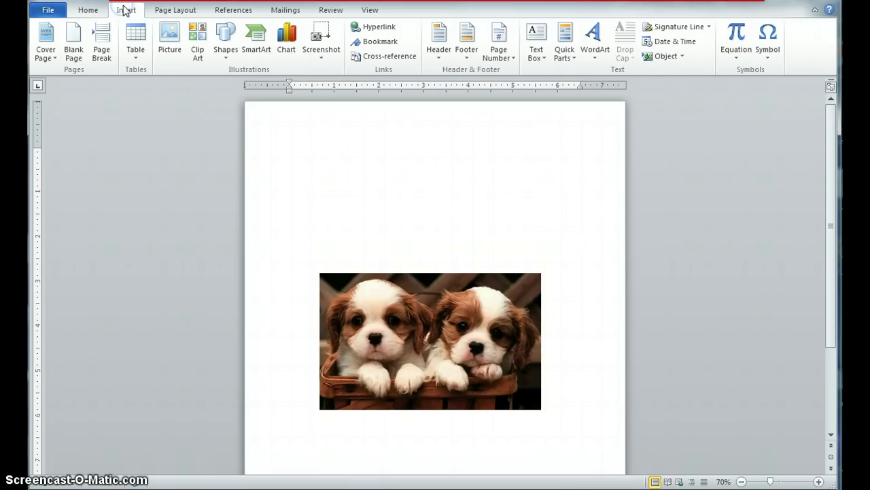
Step: Insert Fill - Red, Accent 2, Matte Bevel WordArt reading 'Puppies for Sale'
click(594, 34)
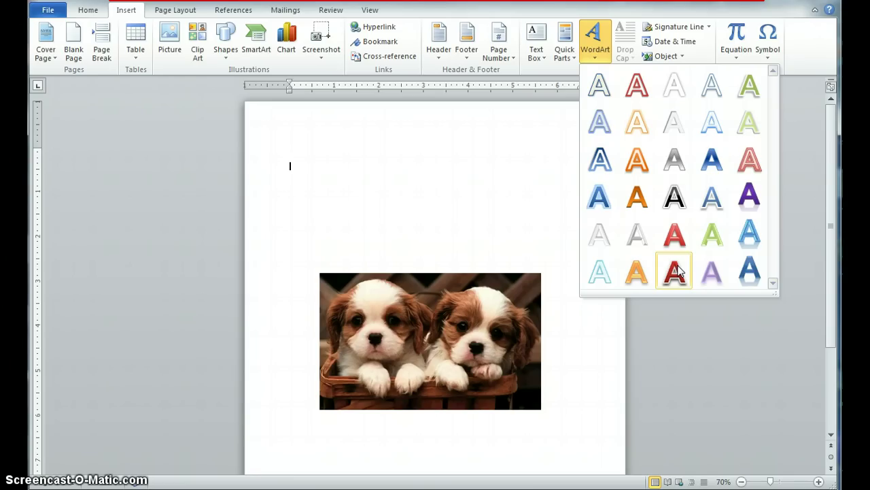
click(678, 271)
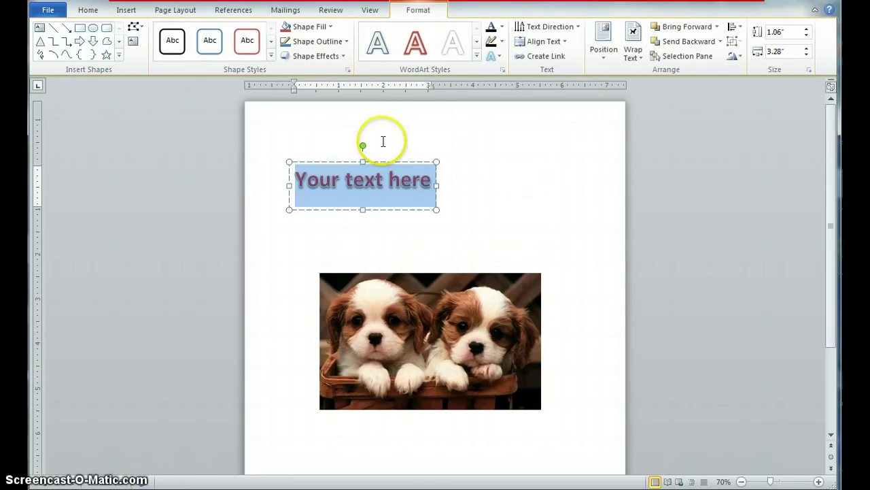
click(318, 179)
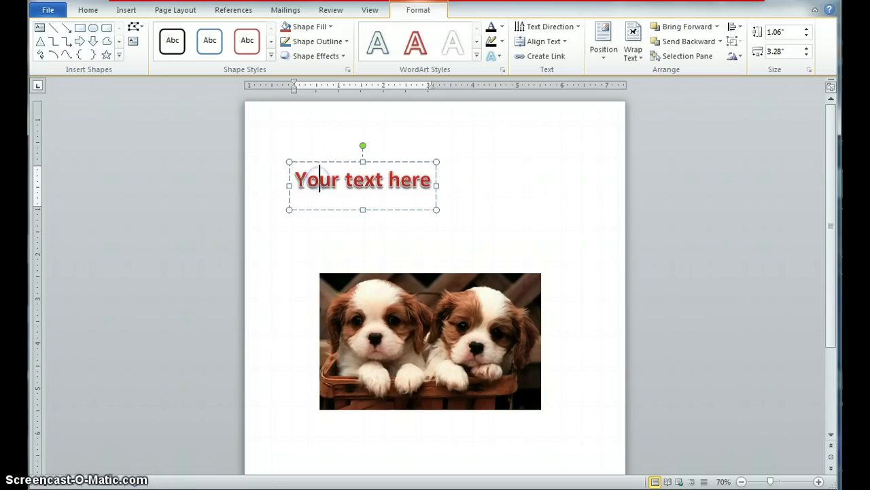
drag(297, 179, 468, 185)
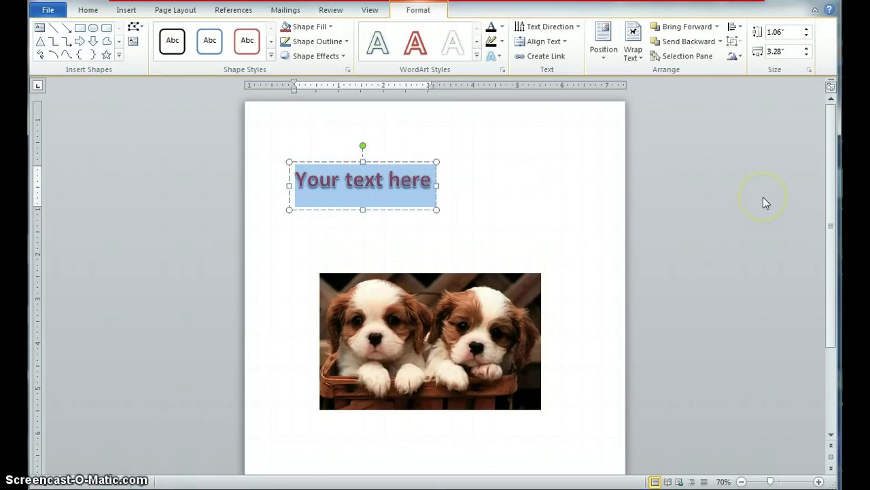
text(Pup)
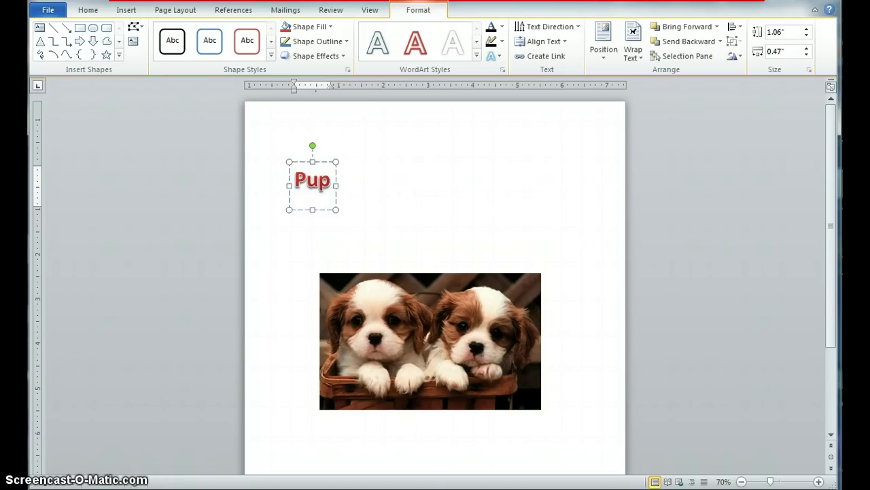
text(pies for Sale)
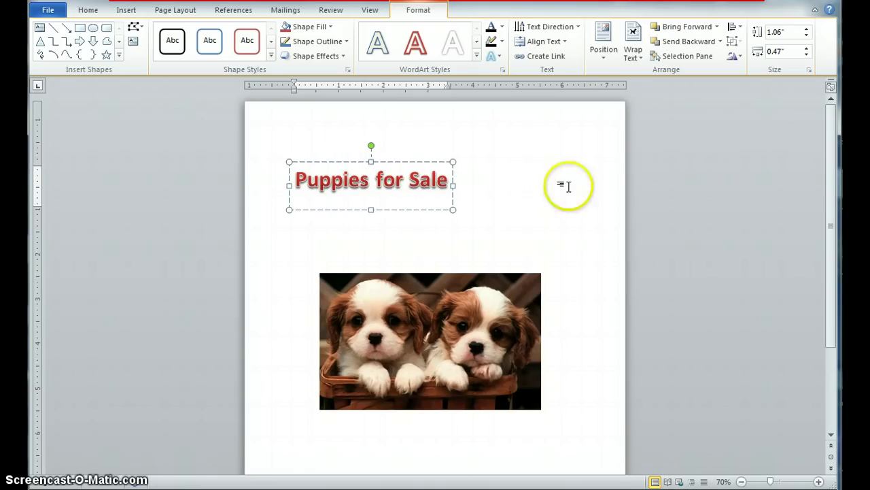
Step: Capitalise the F so the title reads 'Puppies For Sale', and select it
click(379, 178)
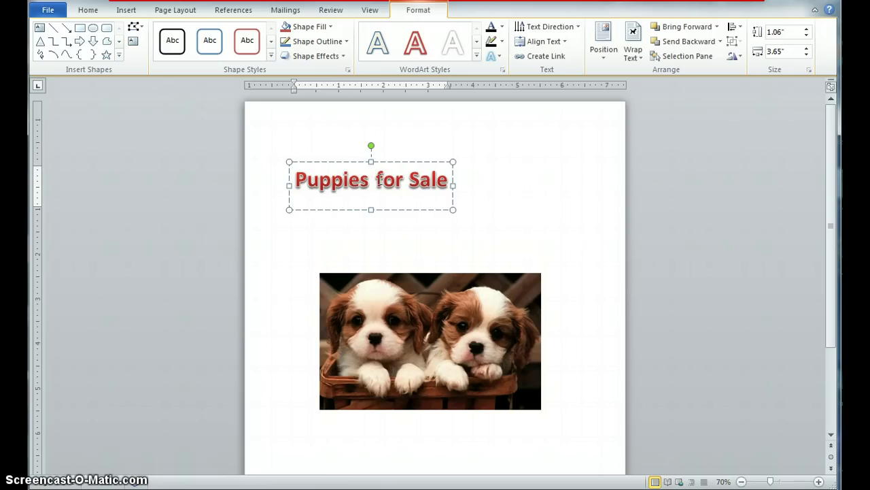
click(378, 179)
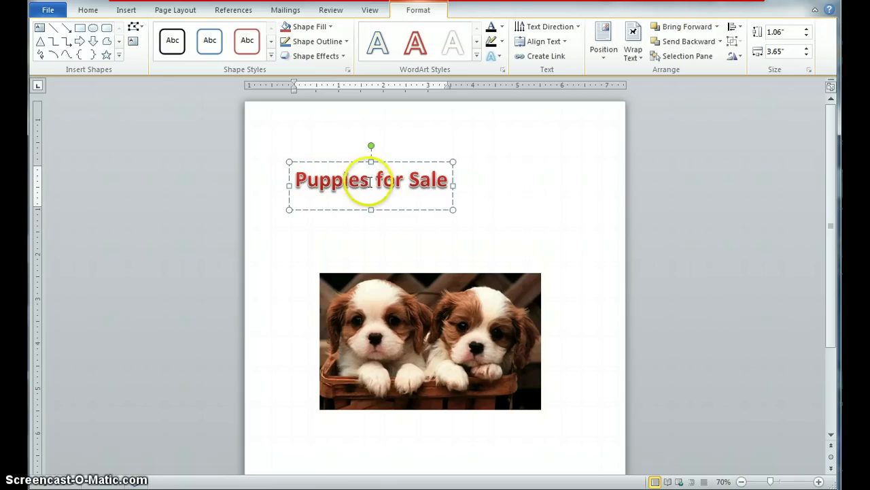
key(Delete)
text(F)
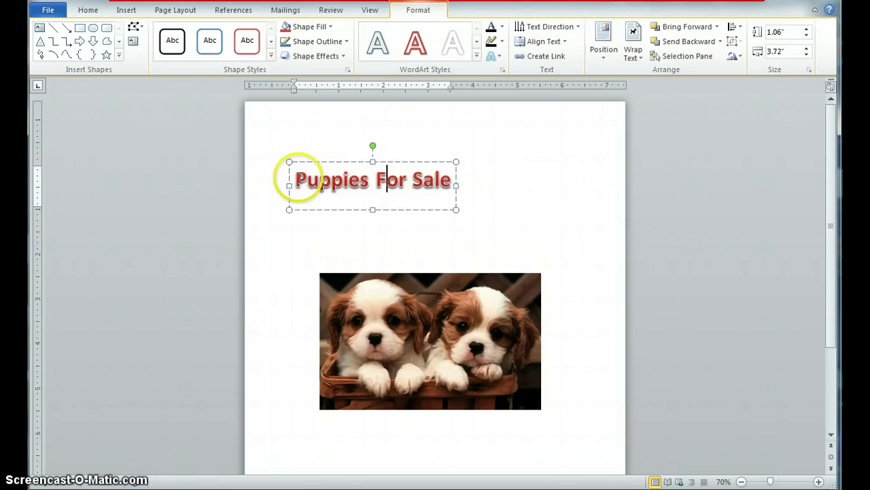
drag(295, 179, 440, 178)
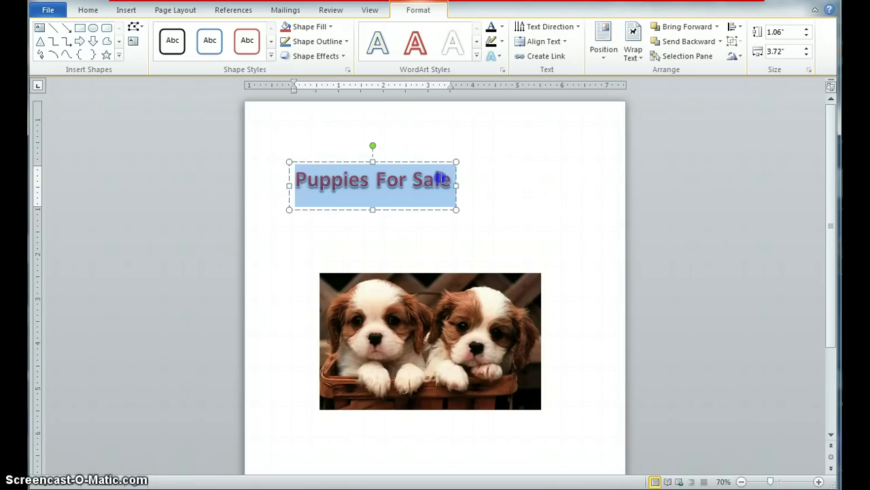
Step: Set the title's font size to 60 point at 70% zoom
click(93, 10)
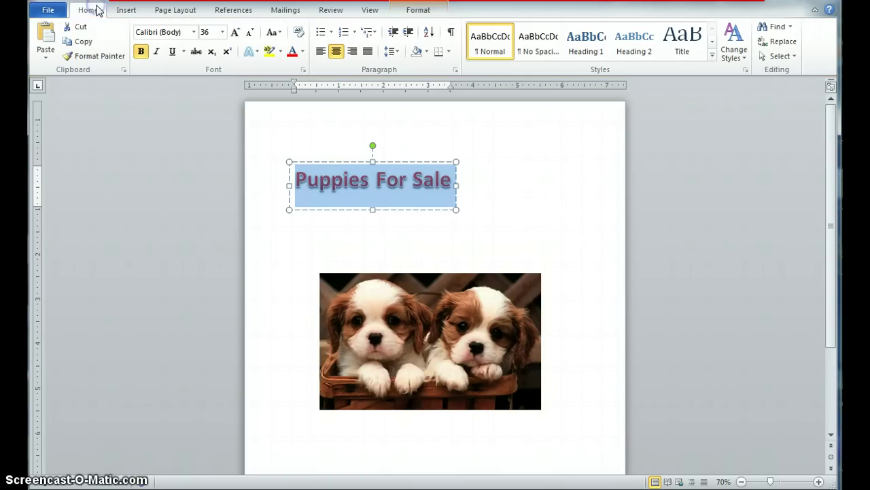
click(211, 30)
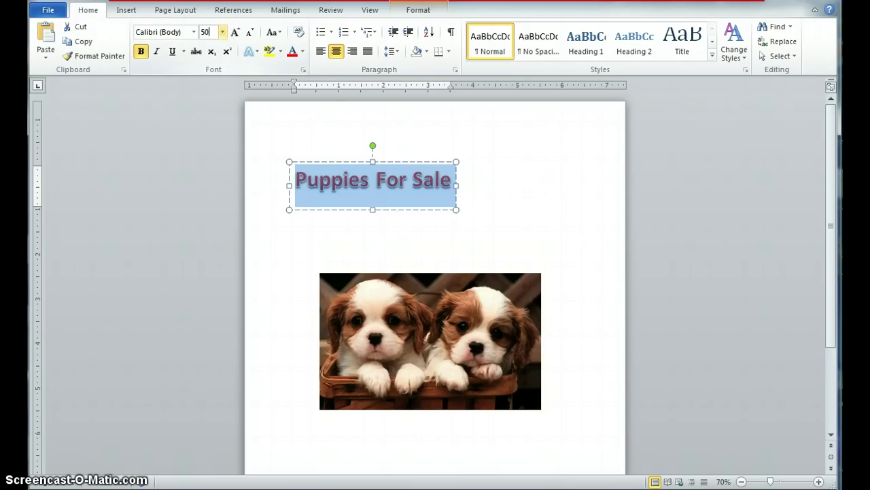
key(Return)
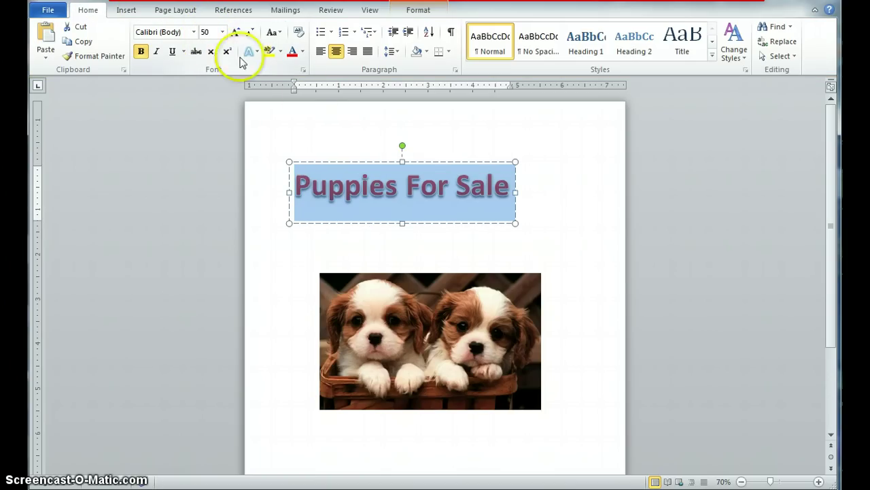
click(743, 481)
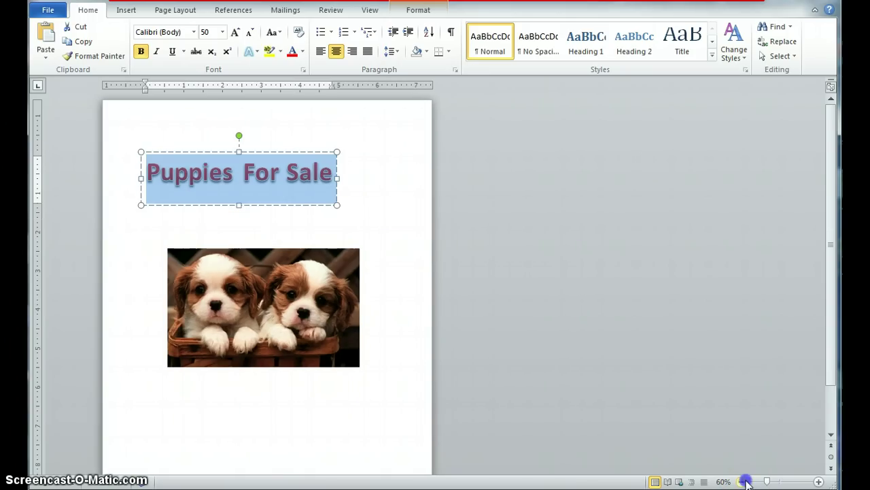
click(819, 481)
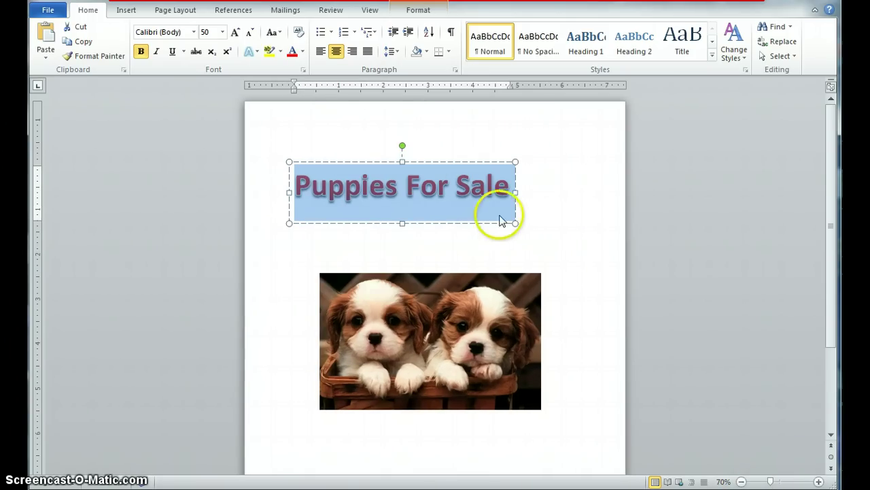
click(211, 34)
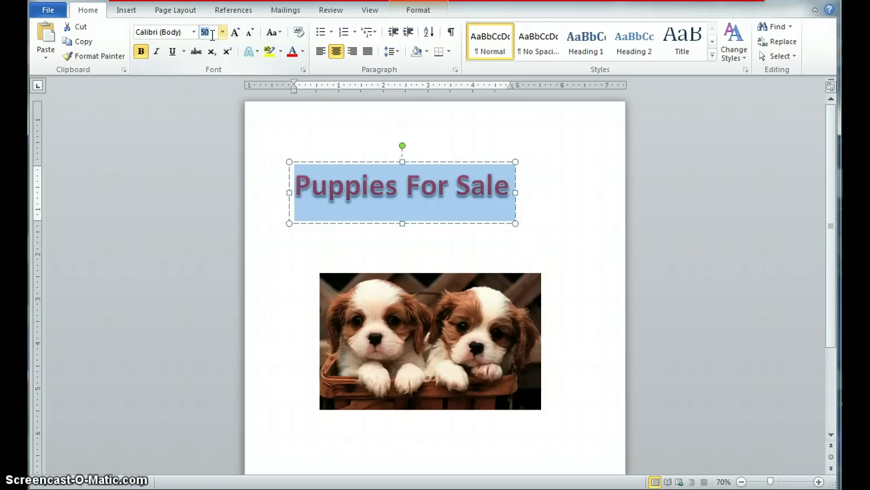
click(344, 235)
Step: Fit the title box to its text and move it to the top centre of the page
click(391, 186)
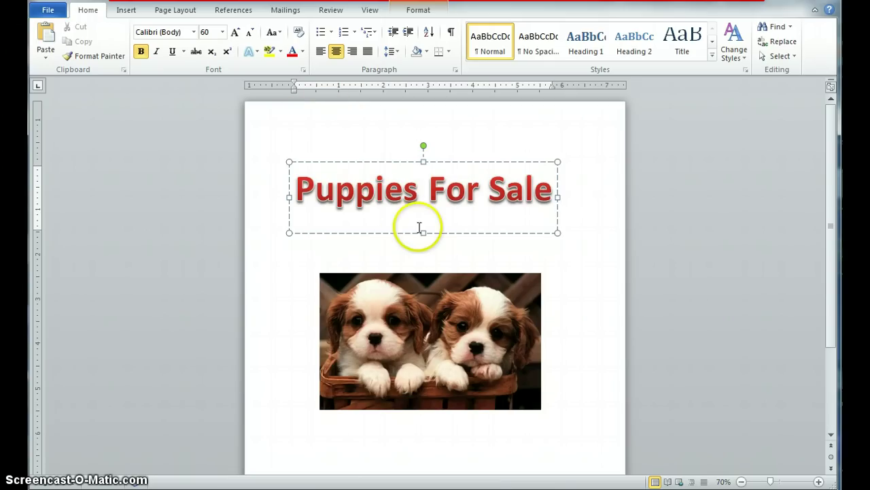
drag(422, 233, 423, 218)
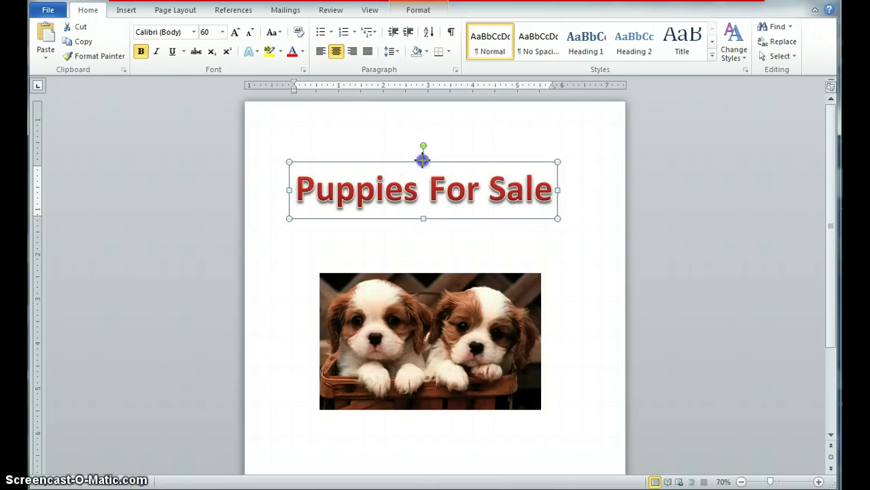
drag(423, 161, 423, 167)
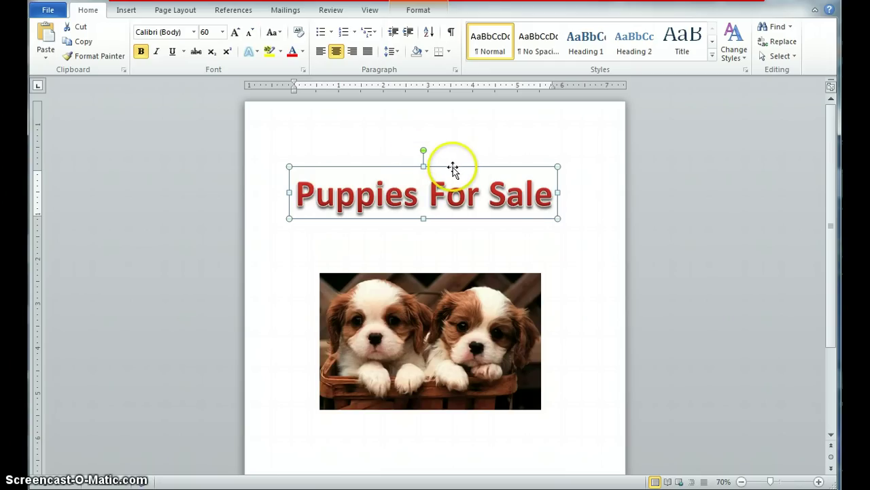
drag(451, 168, 463, 128)
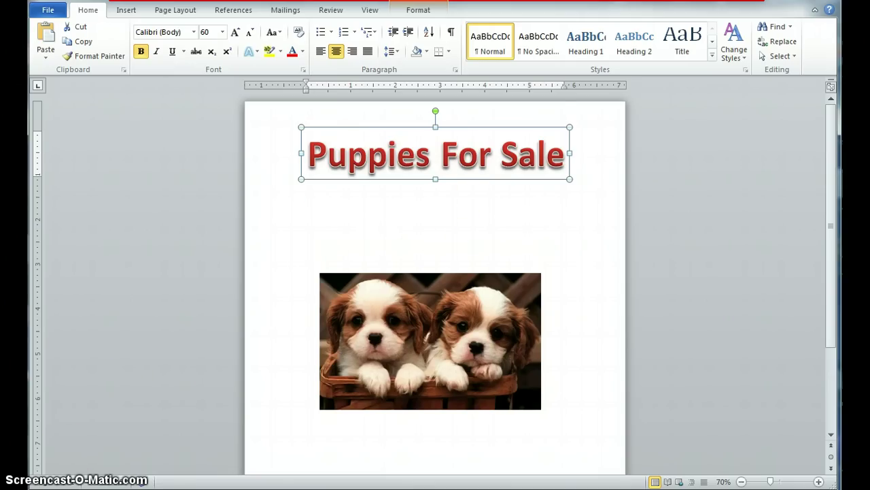
click(546, 228)
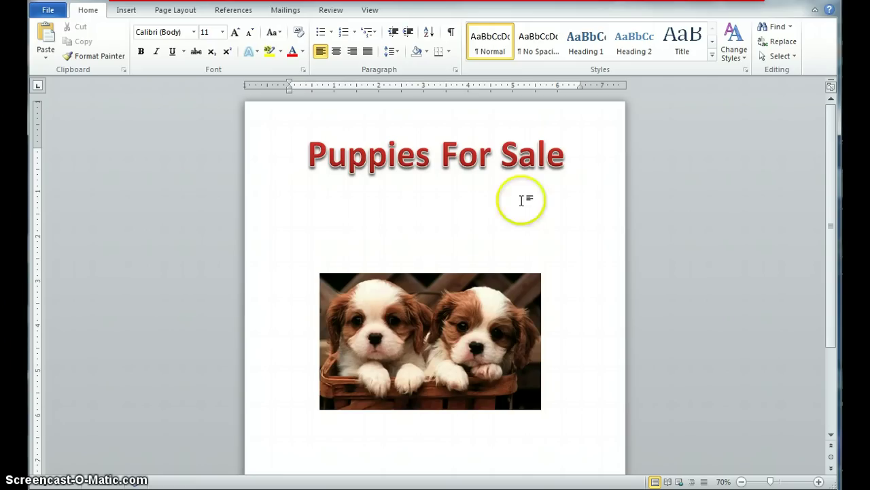
Step: Insert a second red bevelled WordArt box under the title
click(126, 10)
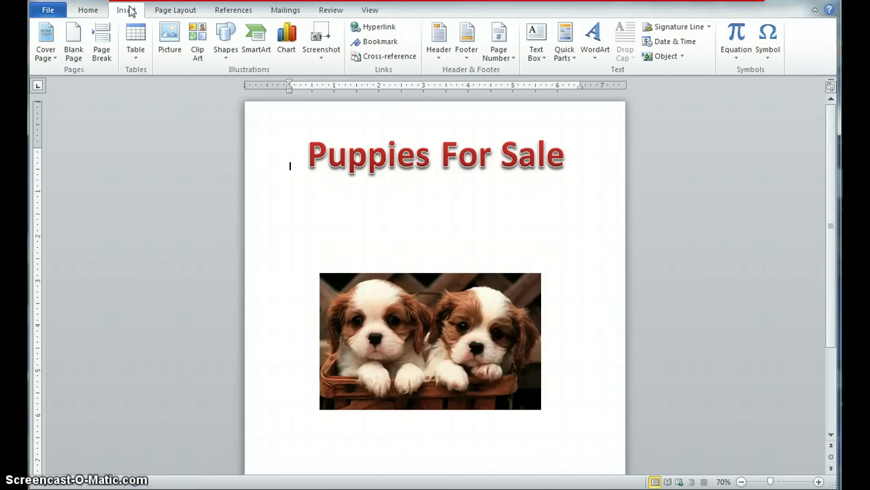
click(592, 34)
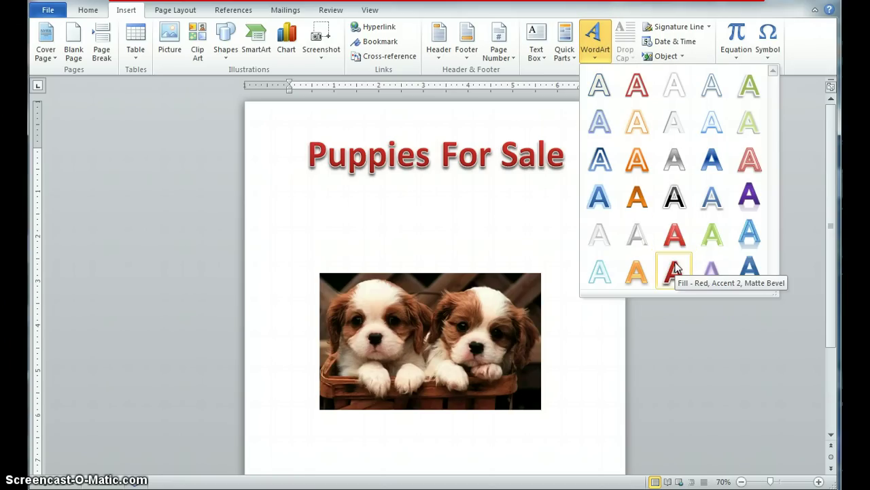
click(675, 268)
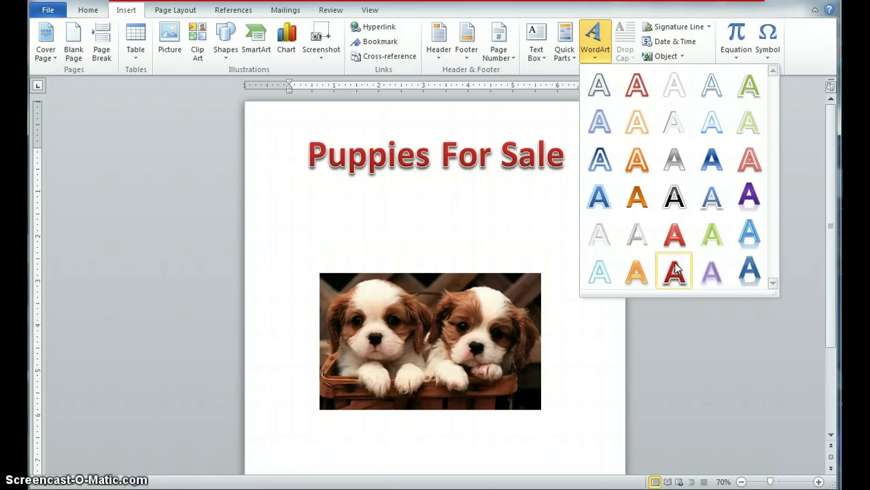
click(675, 268)
Step: Replace its placeholder with the tagline 'Ready to go home with you!'
drag(358, 180, 456, 211)
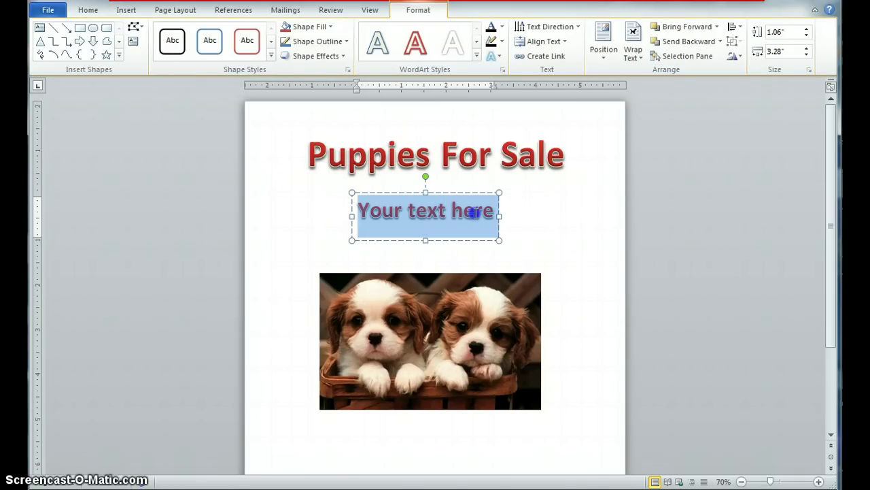
text(REady)
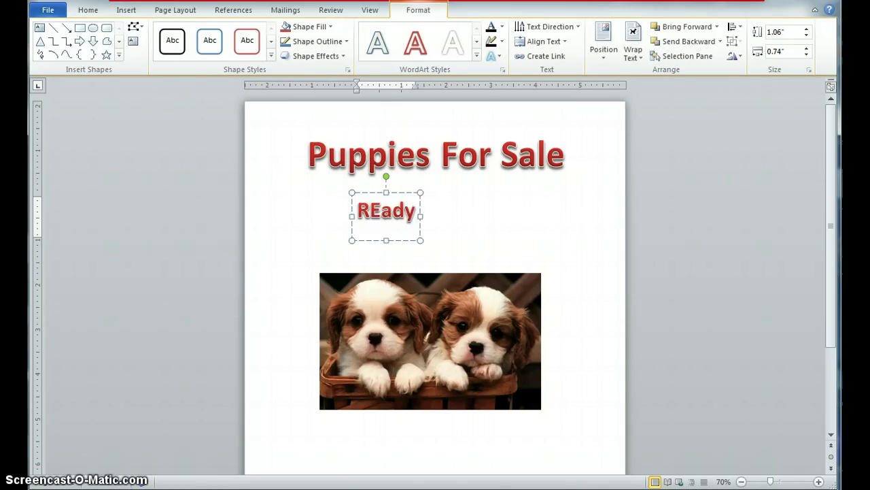
key(BackSpace)
key(BackSpace)
key(BackSpace)
text(dy to go)
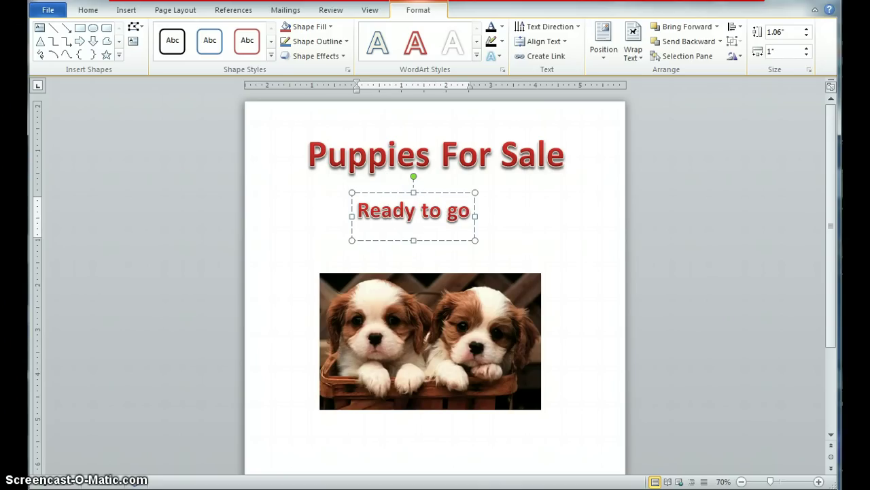
key(BackSpace)
text(o go home with)
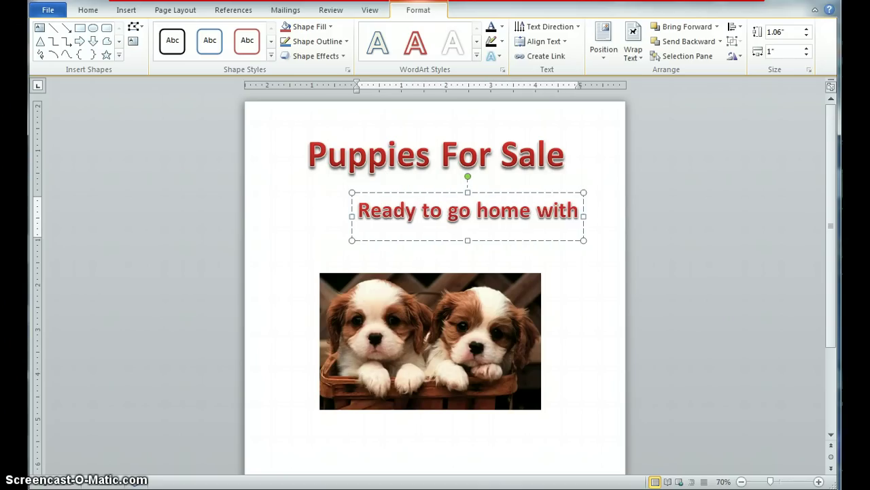
text( you!)
click(565, 336)
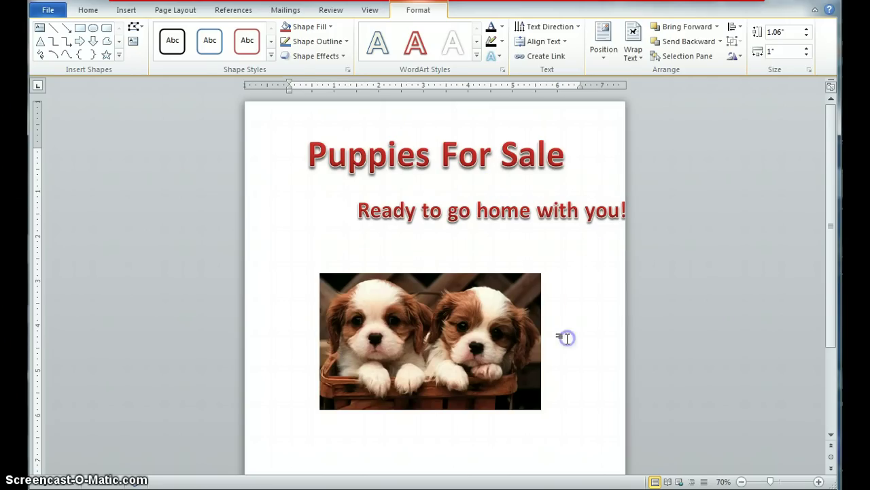
Step: Centre the tagline under the title and nudge the puppy photo up slightly
click(449, 209)
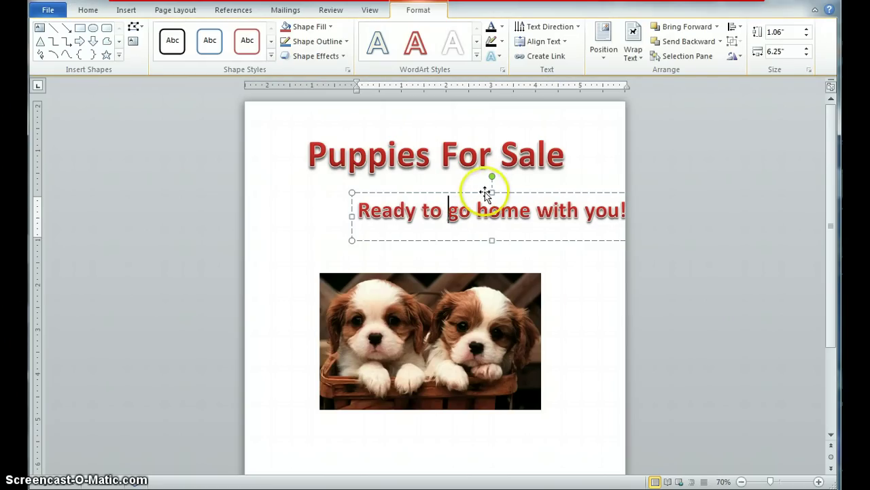
drag(486, 193, 428, 198)
click(439, 287)
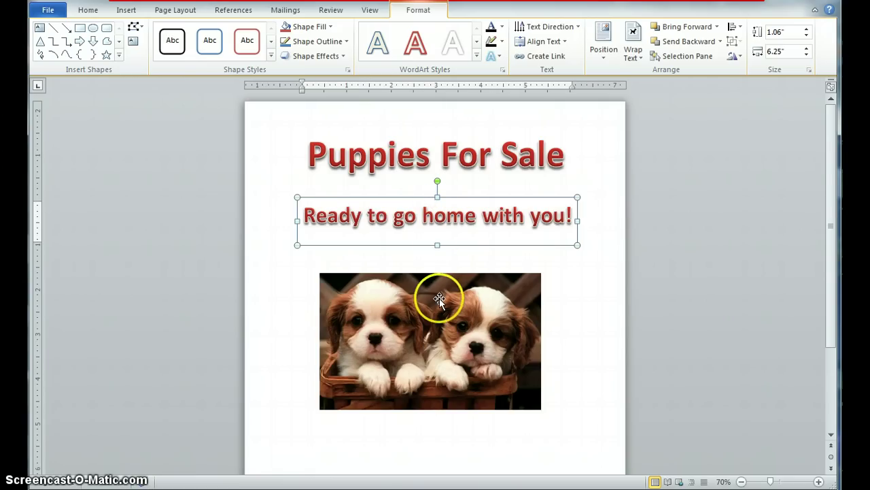
drag(439, 292, 439, 291)
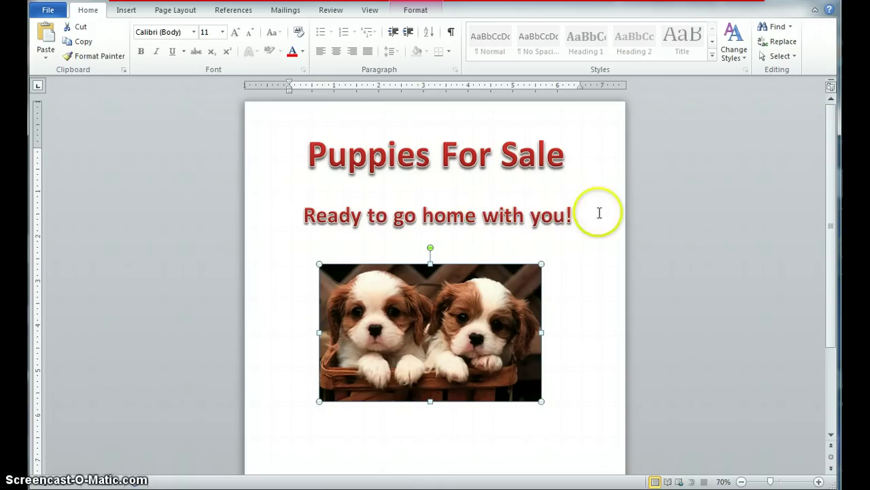
Step: Insert a new red WordArt box and move it below the puppy photo
scroll(727, 241, down, 1)
scroll(569, 274, down, 3)
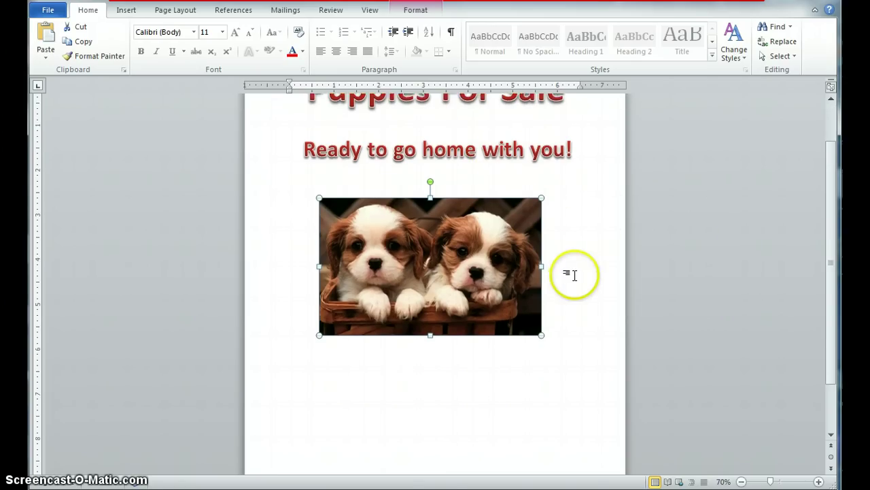
scroll(569, 272, up, 1)
scroll(394, 178, up, 2)
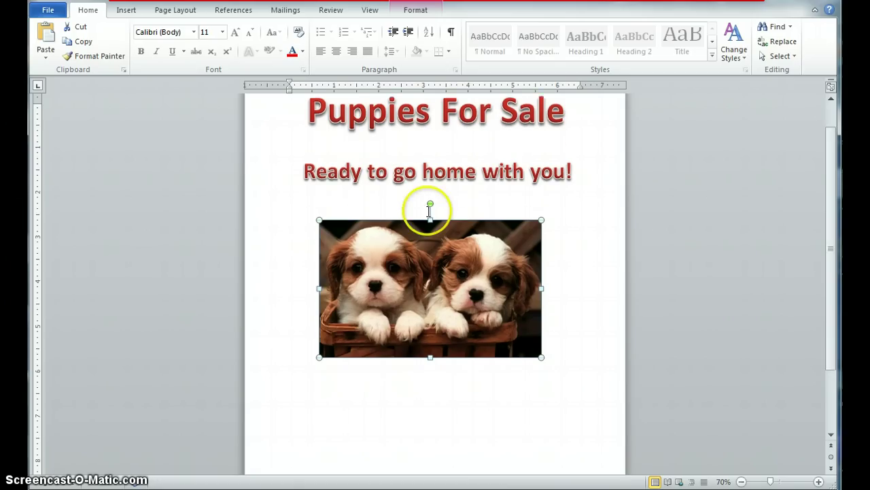
scroll(408, 208, down, 2)
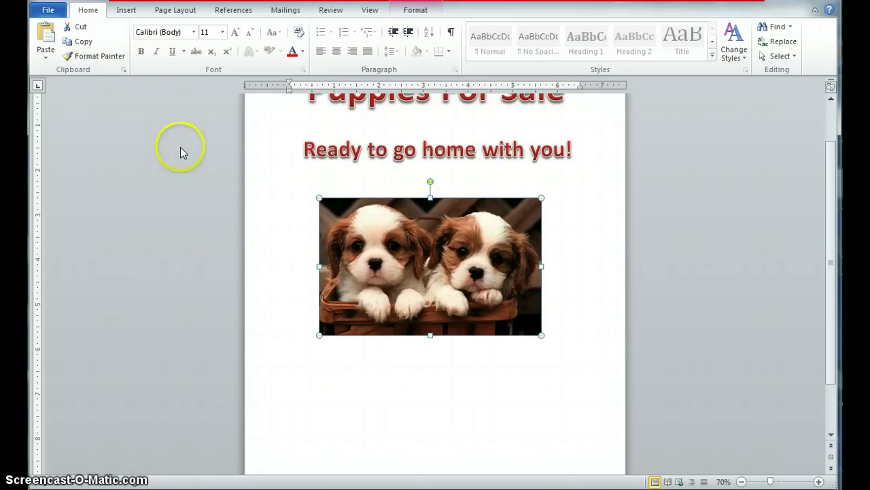
click(405, 365)
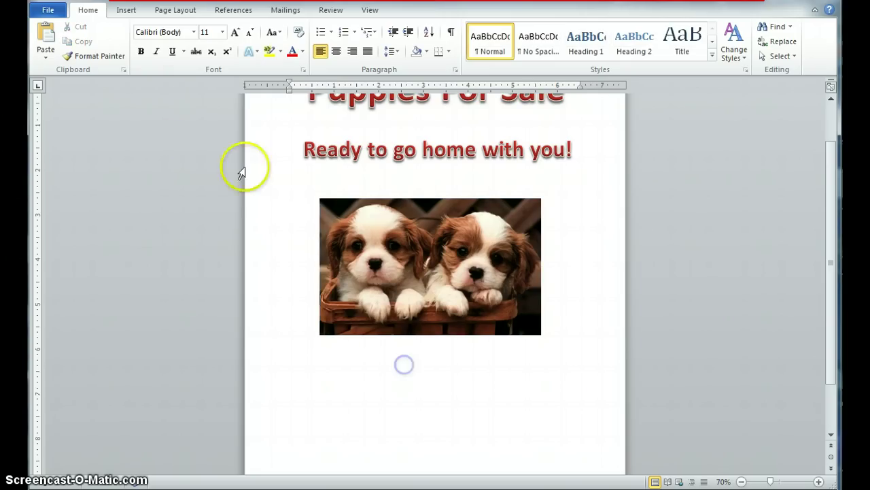
click(126, 10)
click(591, 45)
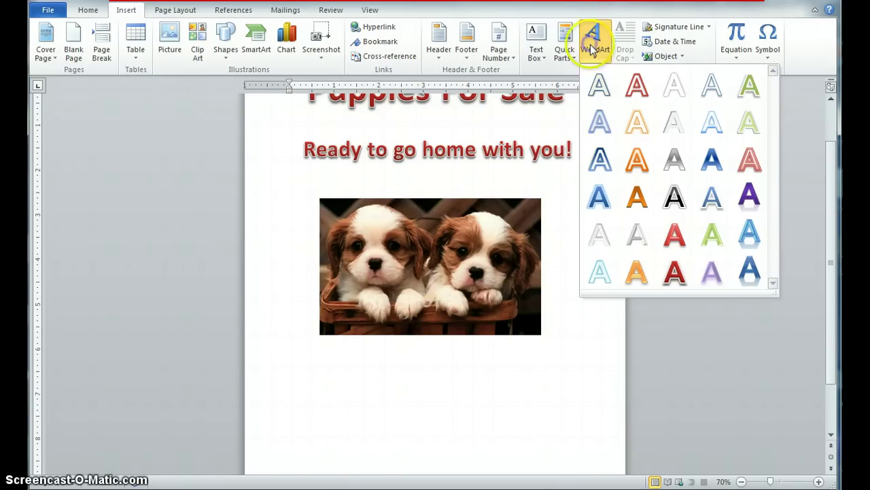
click(671, 273)
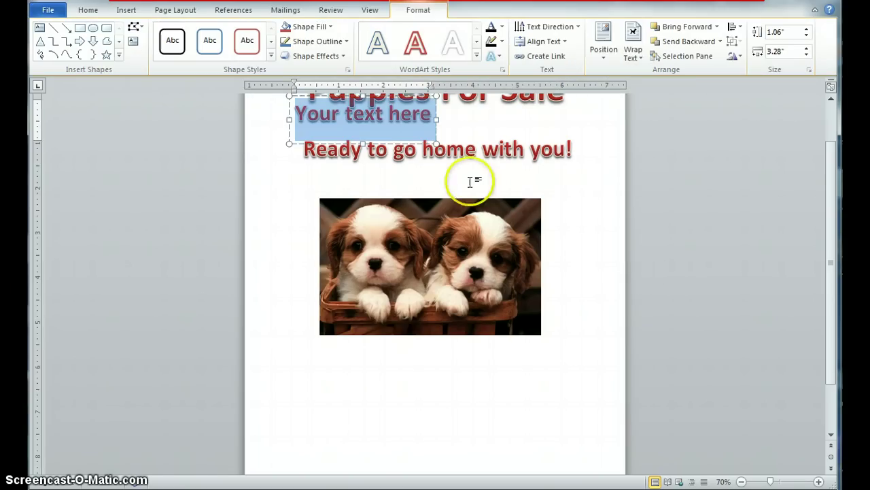
drag(324, 143, 454, 412)
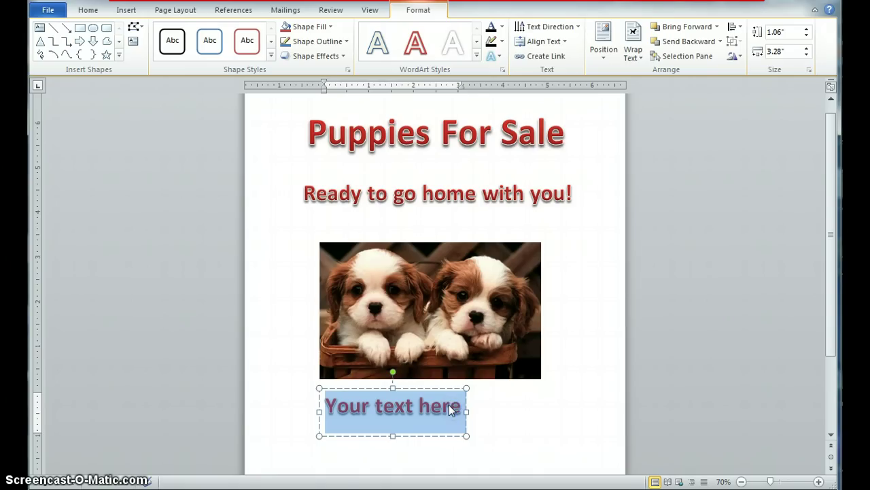
Step: Enter a call line with the seller's name and phone number, then reposition and shrink its box
text(Call Paul)
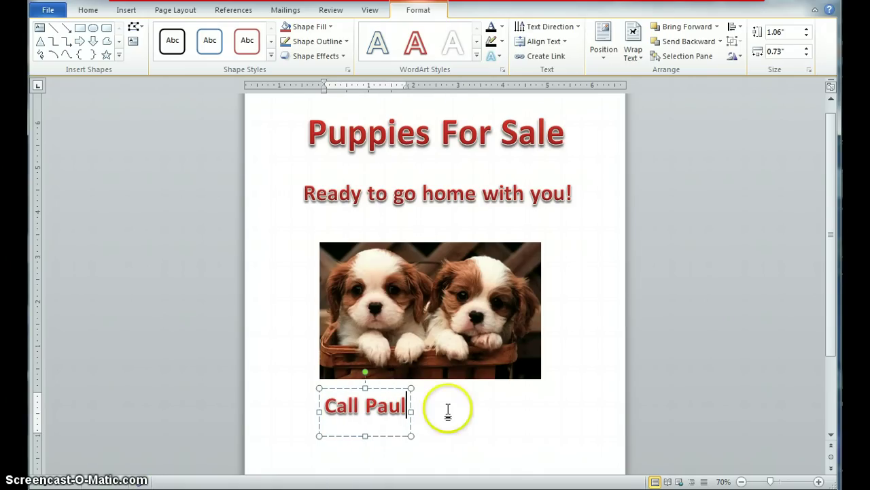
text(:)
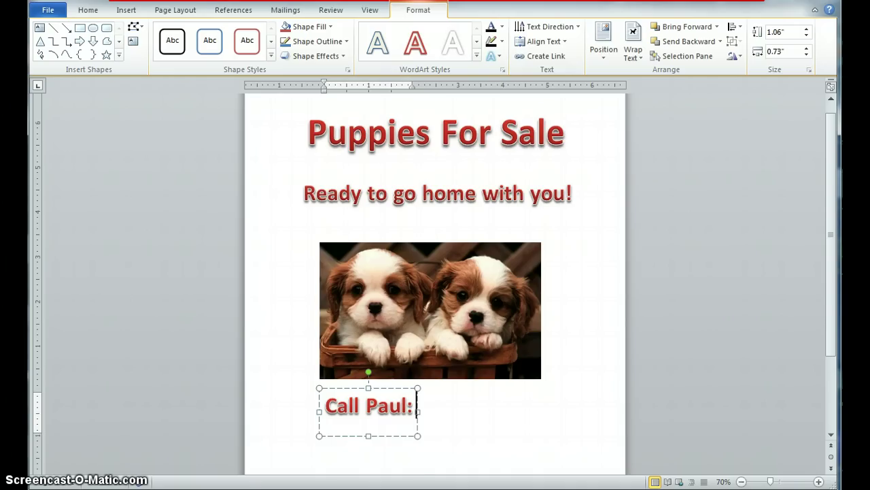
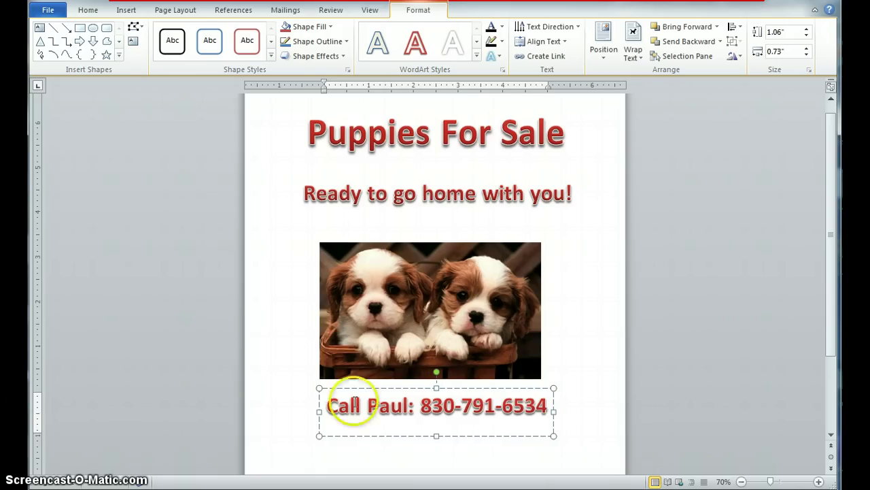
click(231, 324)
scroll(605, 420, down, 1)
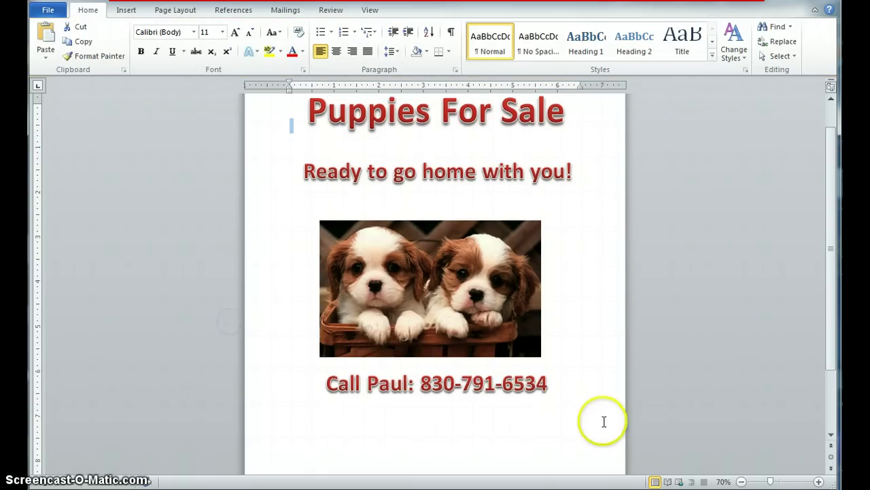
click(479, 376)
drag(459, 368, 454, 383)
scroll(603, 437, down, 3)
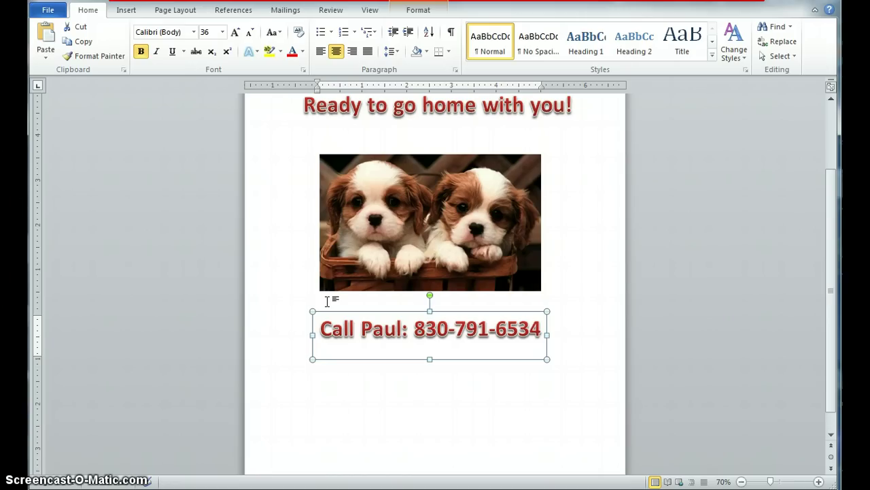
scroll(327, 300, down, 1)
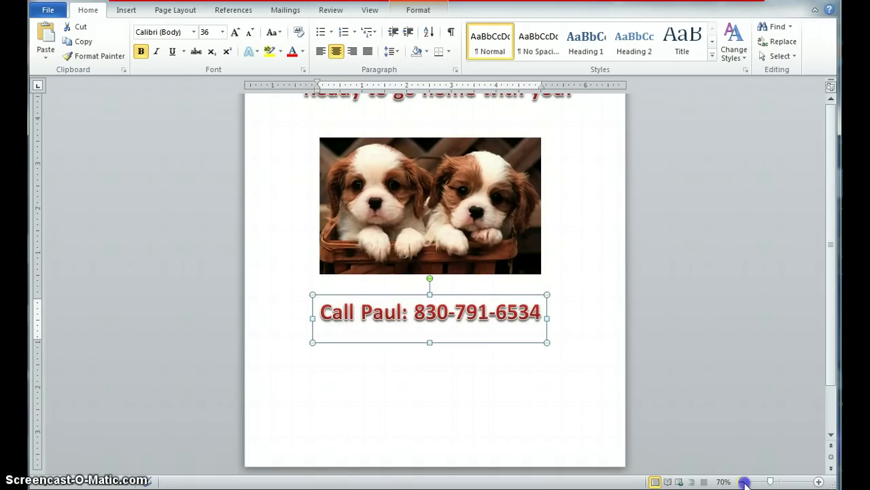
click(743, 482)
scroll(511, 372, down, 1)
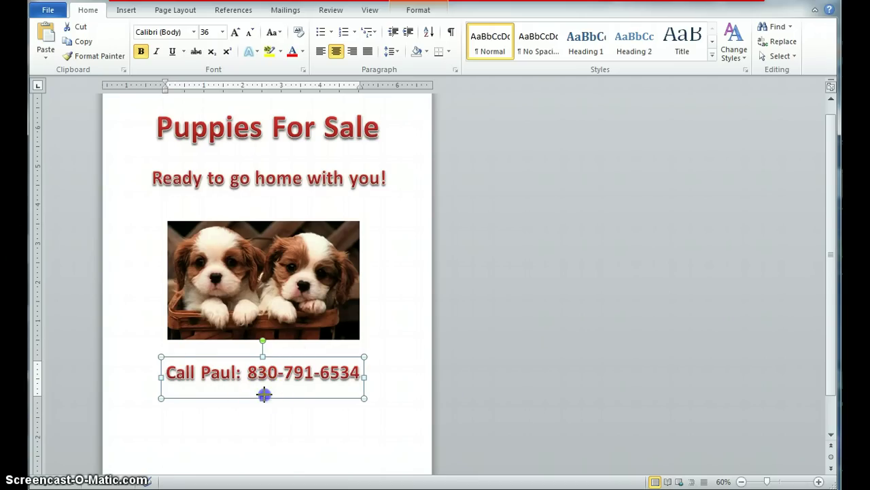
drag(264, 394, 264, 392)
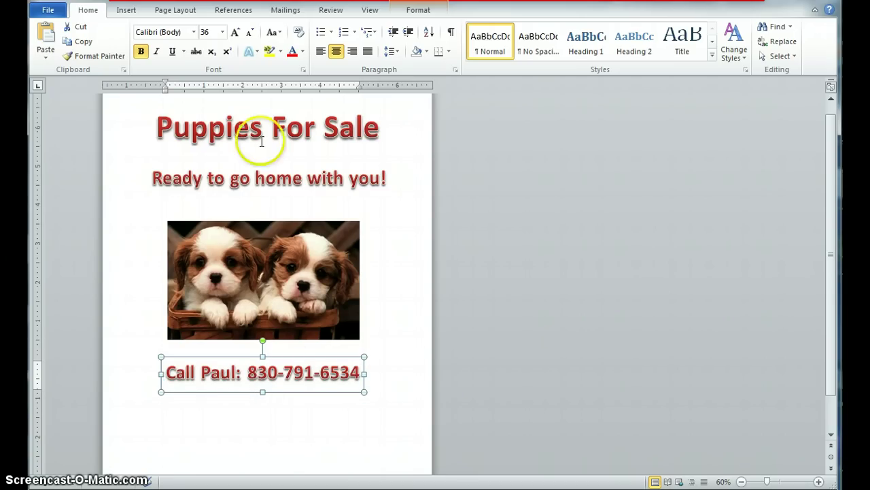
Step: Add another red WordArt box below the phone line and select its placeholder text
click(127, 11)
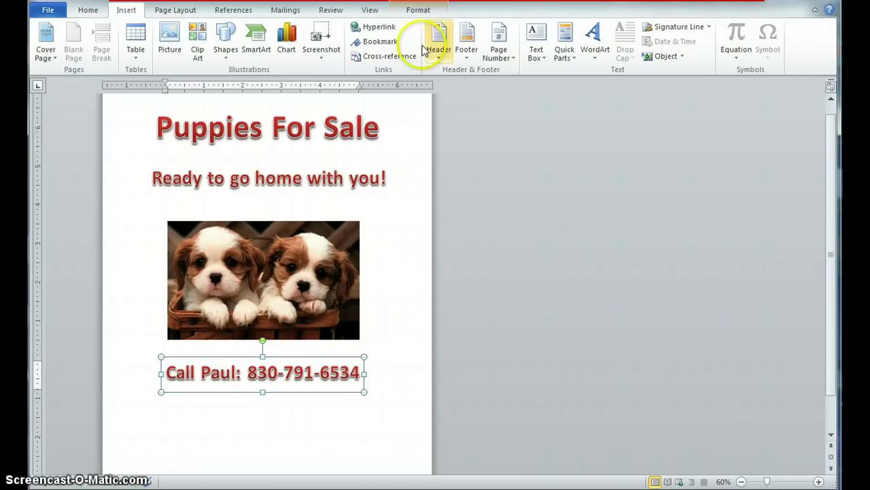
click(594, 38)
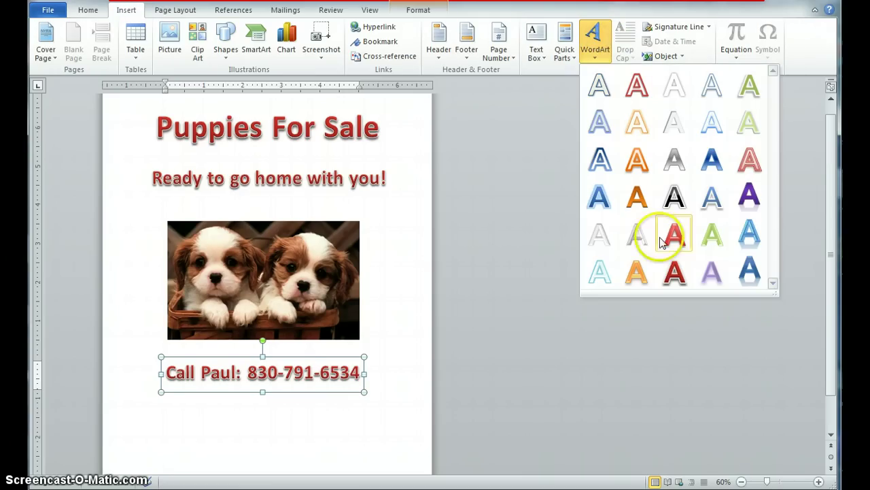
click(672, 270)
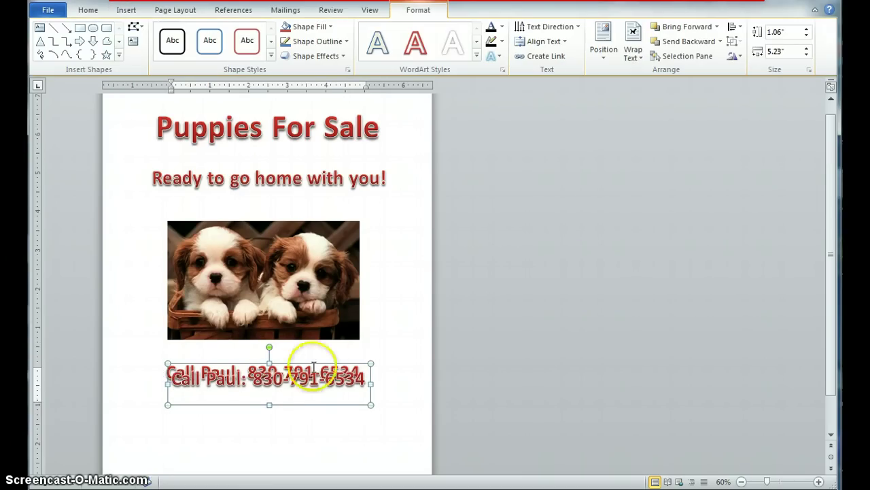
drag(273, 360, 275, 408)
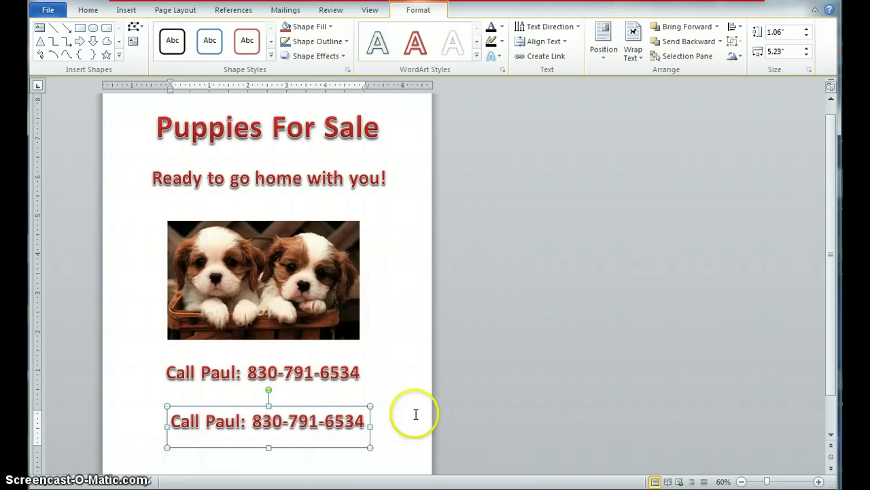
drag(170, 419, 365, 421)
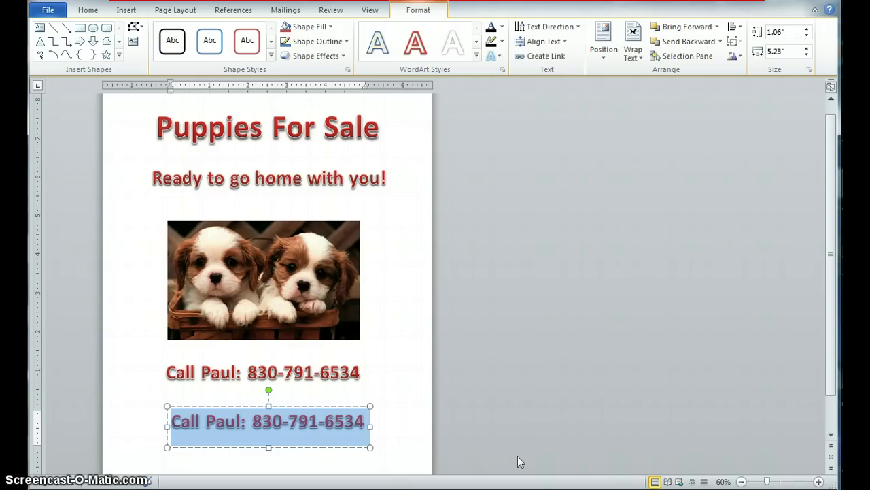
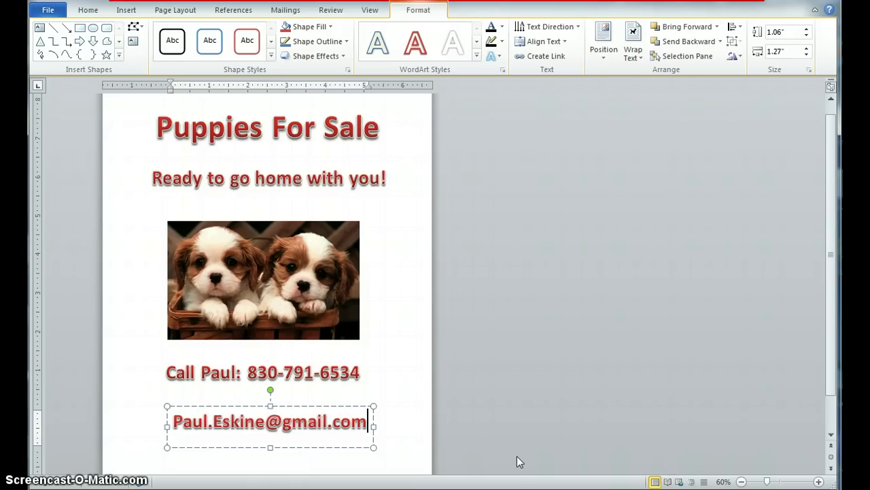
Step: Type the seller's e-mail address, fix the typos, and select the whole line
click(149, 379)
click(184, 414)
drag(176, 418, 343, 424)
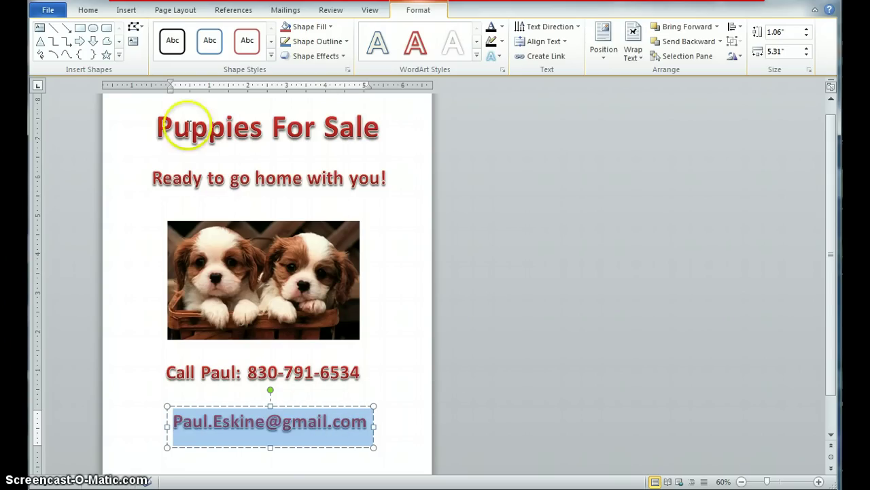
Step: Set the e-mail line to font size 30 and nudge it into place
click(88, 9)
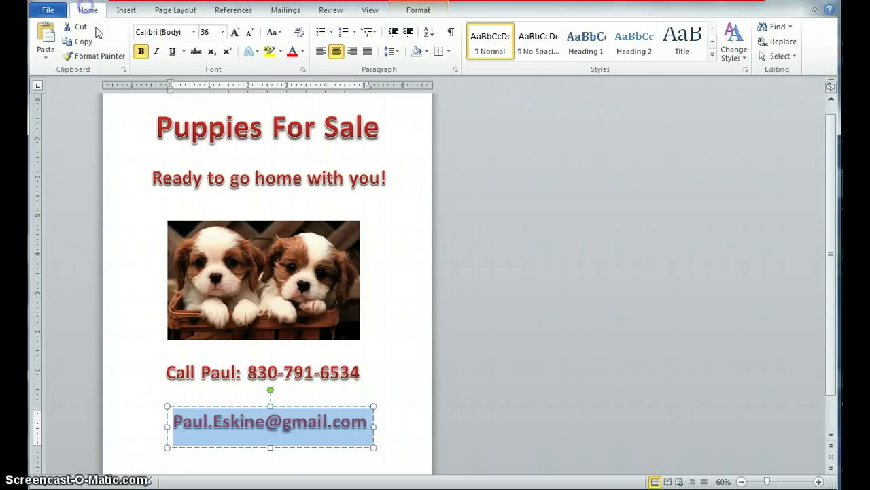
click(204, 32)
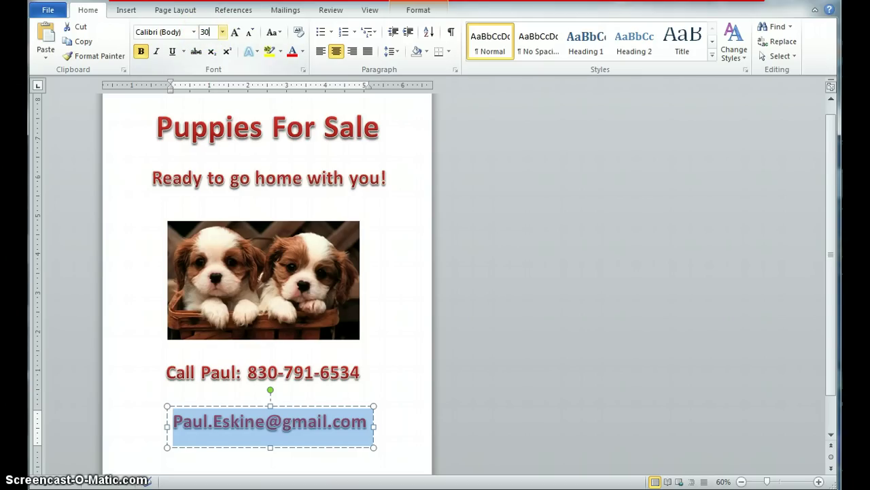
text(30)
key(Return)
click(376, 404)
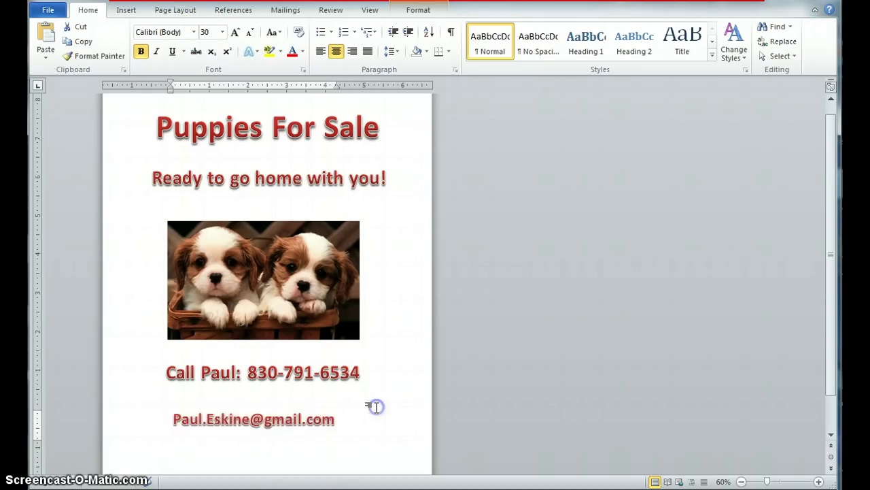
scroll(376, 405, down, 1)
click(277, 380)
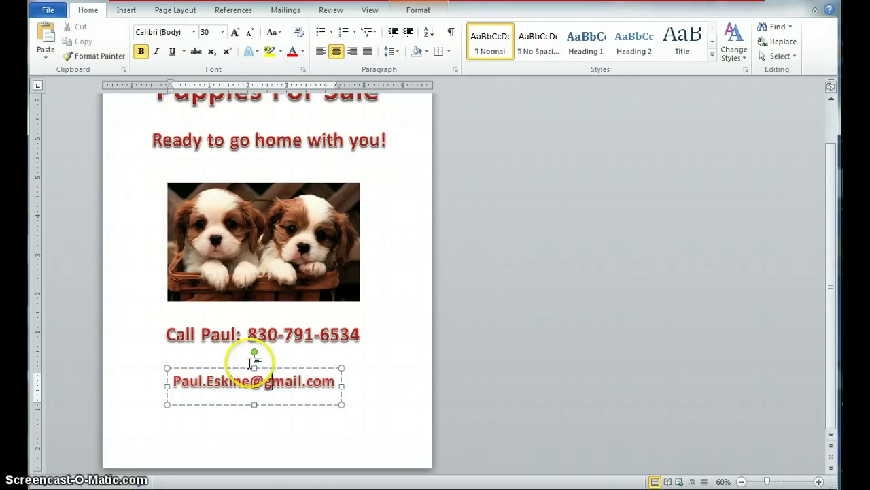
drag(263, 368, 272, 380)
Step: Enlarge the phone-number line to size 45 and re-centre it above the e-mail line
click(277, 333)
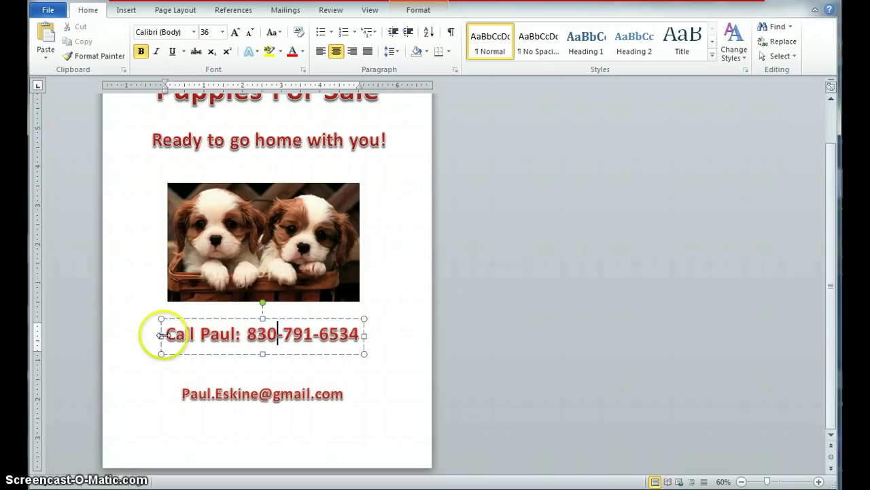
drag(166, 334, 353, 332)
click(215, 32)
key(Return)
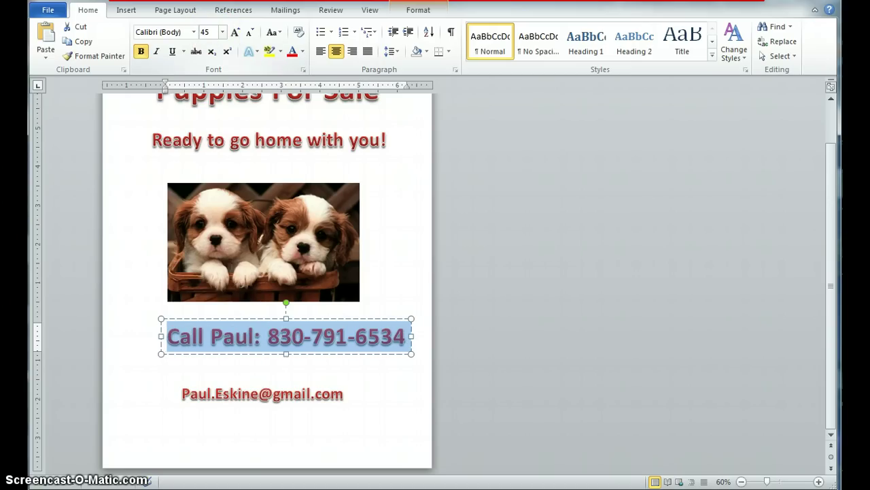
click(384, 397)
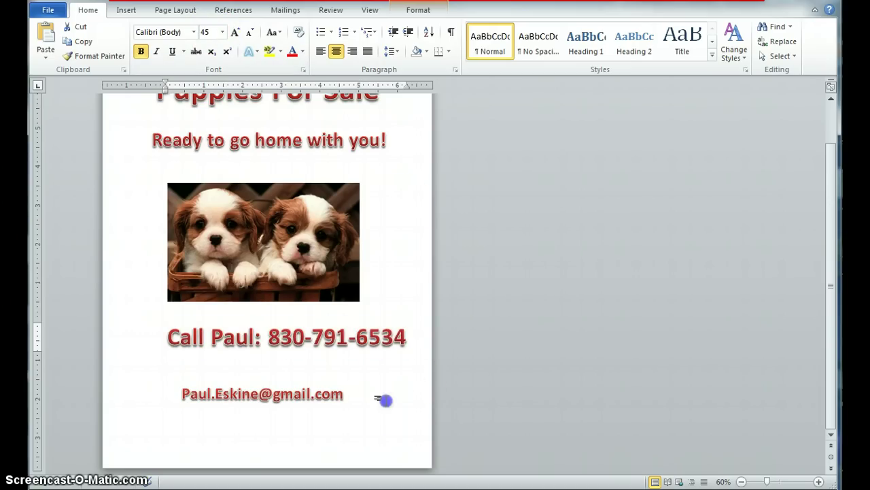
click(298, 335)
drag(309, 319, 287, 328)
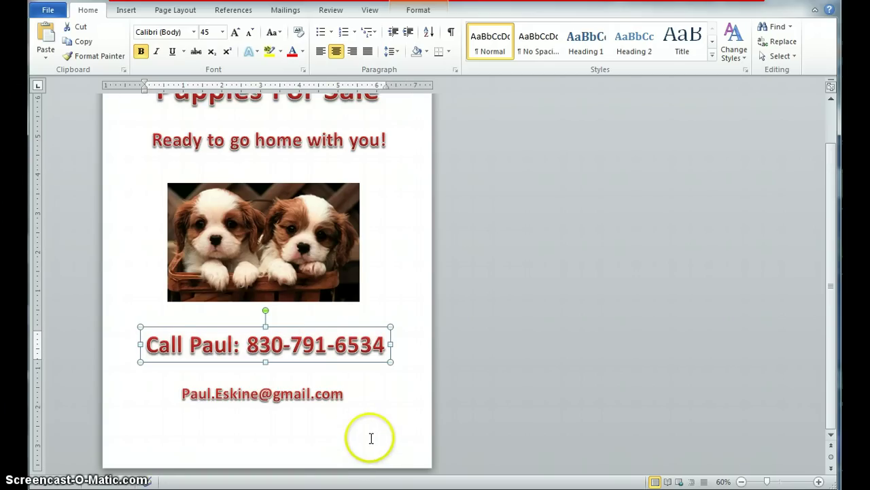
Step: Enlarge the puppy photo proportionally and shift it slightly left to centre it
click(264, 249)
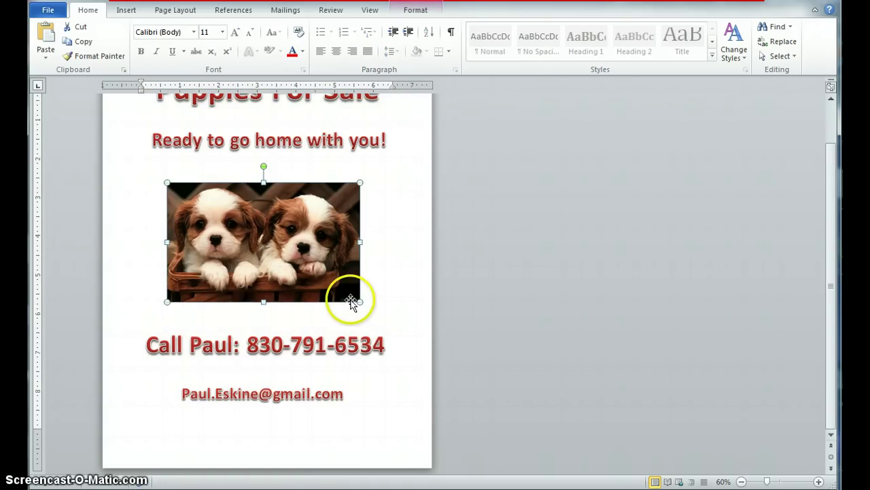
drag(355, 299, 367, 321)
drag(321, 269, 326, 287)
scroll(410, 364, up, 3)
scroll(410, 363, down, 3)
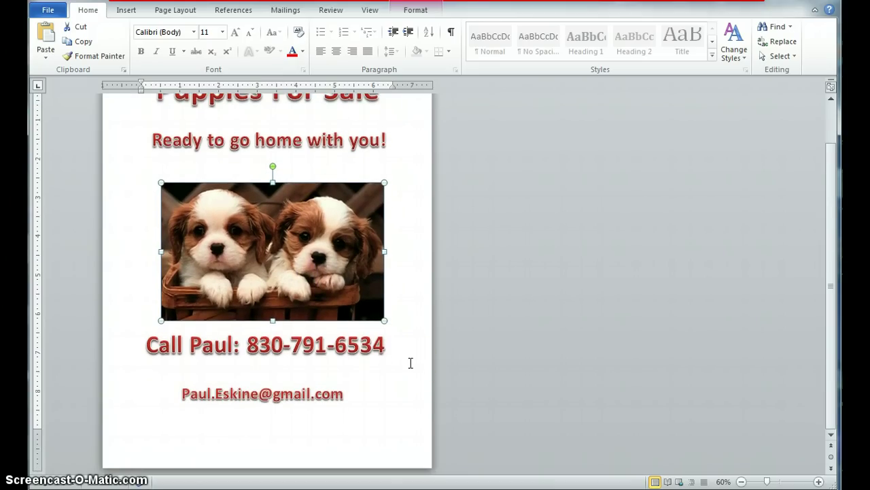
Step: Move the email line and the phone-number line further down the page
click(289, 393)
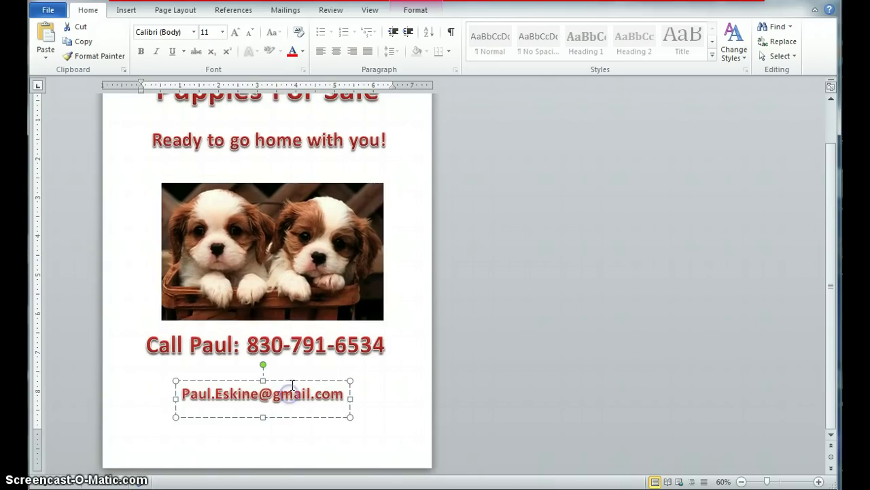
drag(292, 384, 291, 421)
click(285, 353)
drag(292, 327, 292, 368)
Step: Nudge the puppy photo slightly lower and zoom out to view the whole page
scroll(347, 354, up, 2)
drag(272, 310, 266, 320)
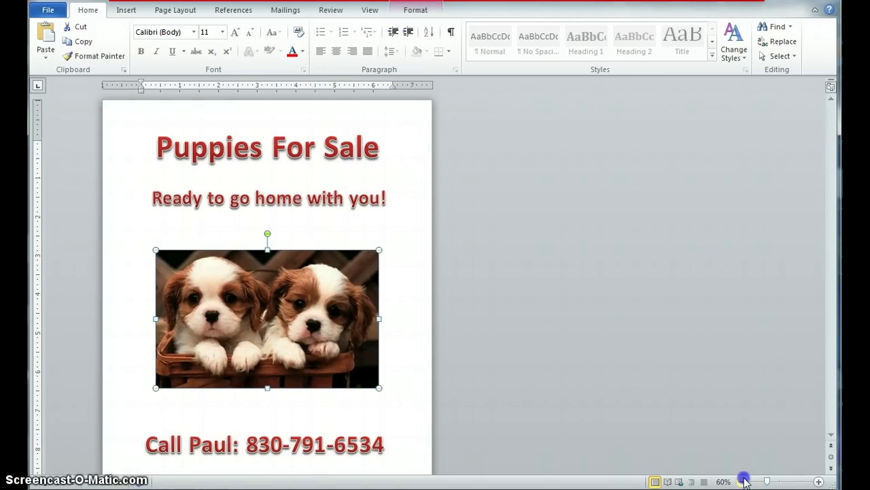
click(742, 482)
click(742, 480)
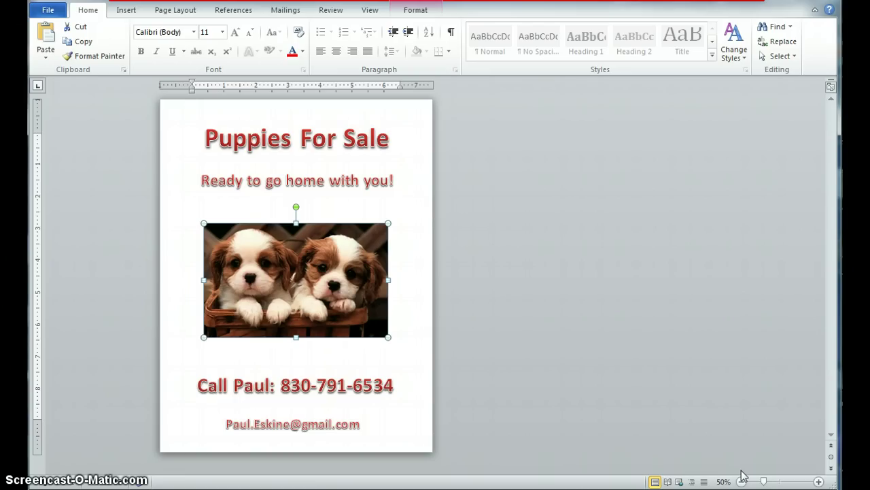
Step: Fill the page background with the colour Aqua, Accent 5, Lighter 40%
click(401, 206)
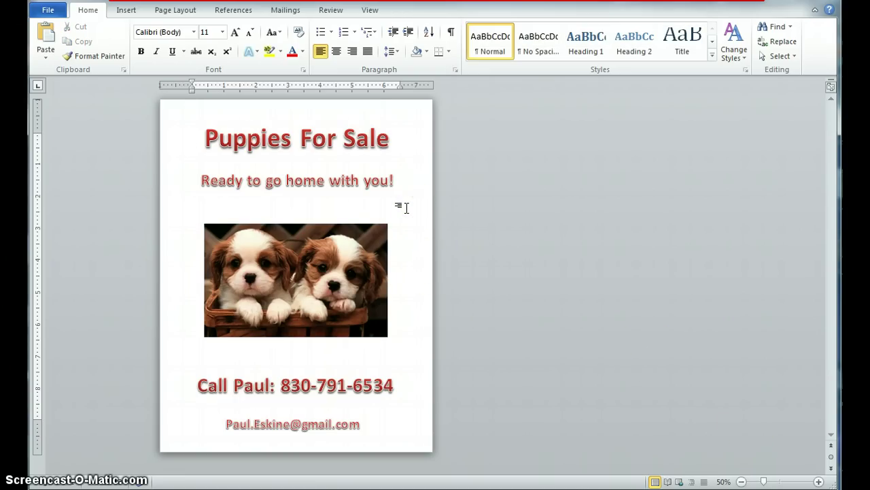
click(182, 11)
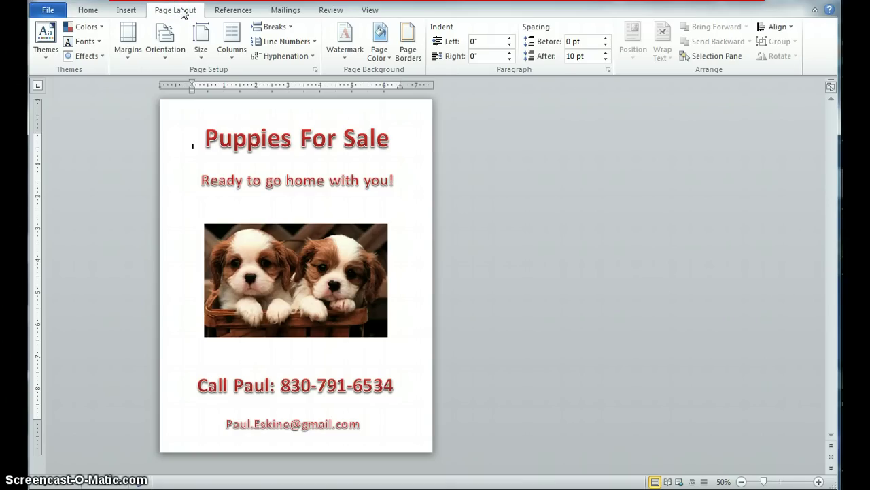
click(378, 49)
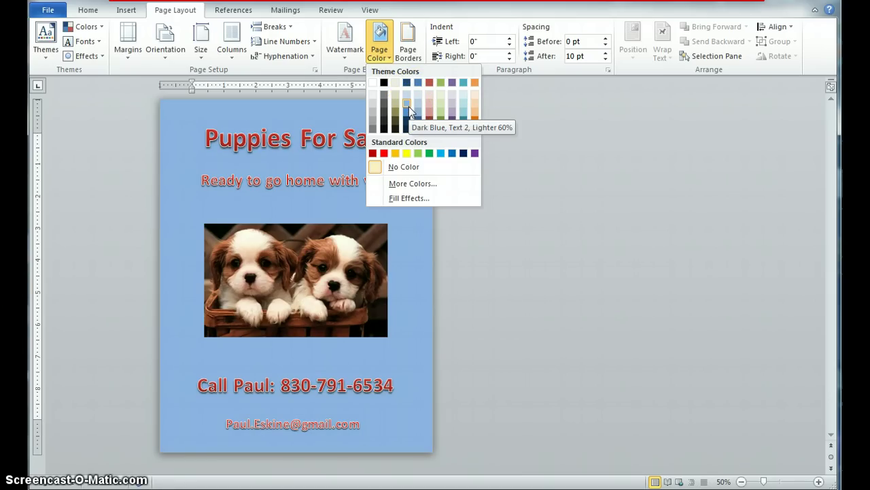
click(408, 128)
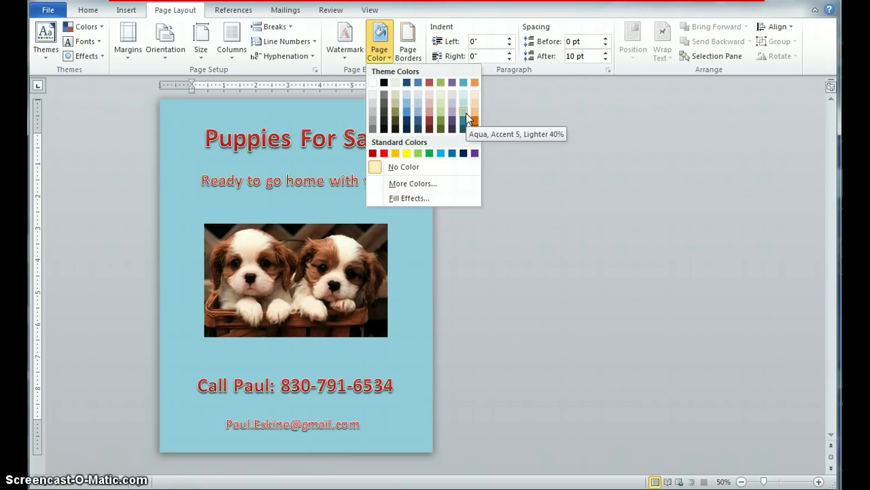
click(466, 112)
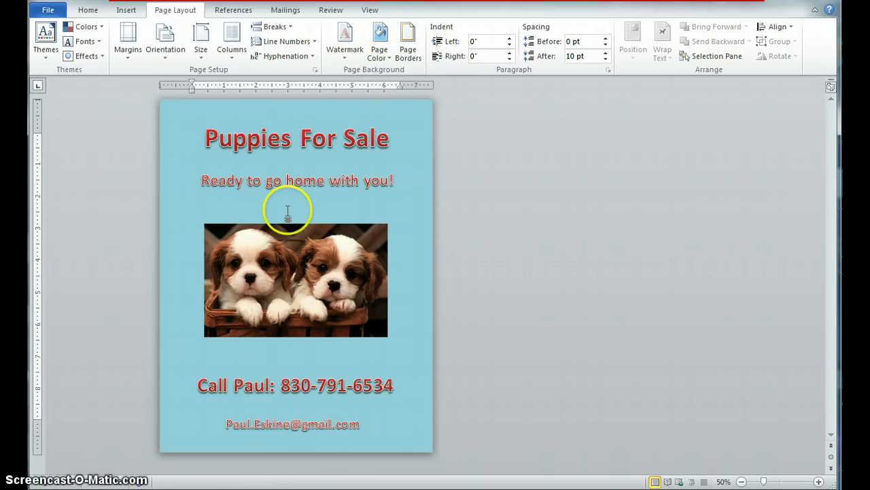
Step: Move the phone-number line up closer to the puppy photo
click(331, 385)
click(325, 369)
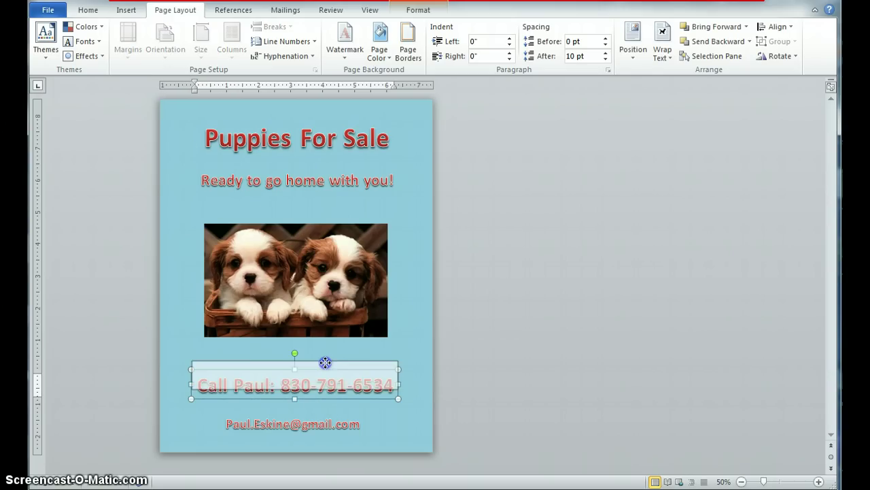
drag(325, 362, 325, 350)
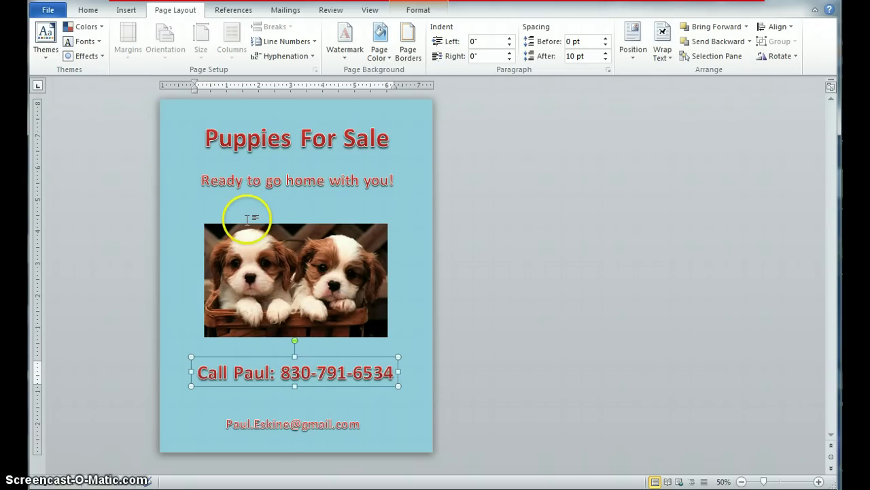
click(255, 246)
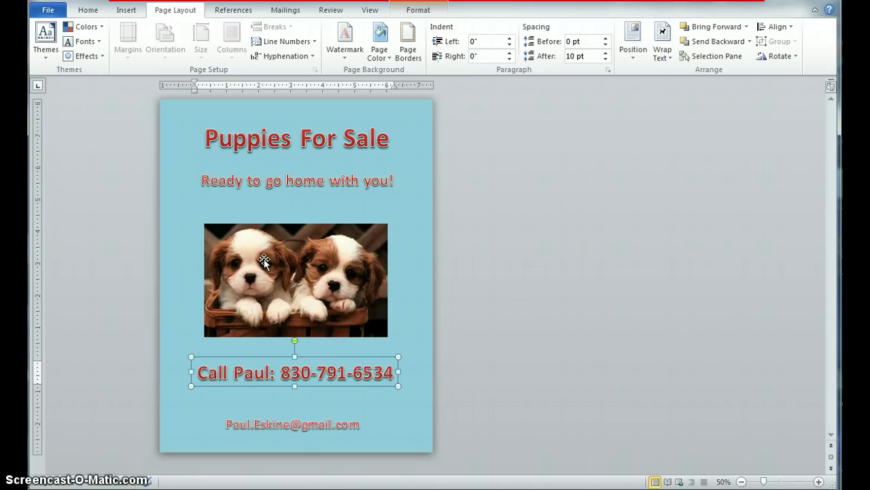
Step: Add a red Box page border around the whole document
click(406, 40)
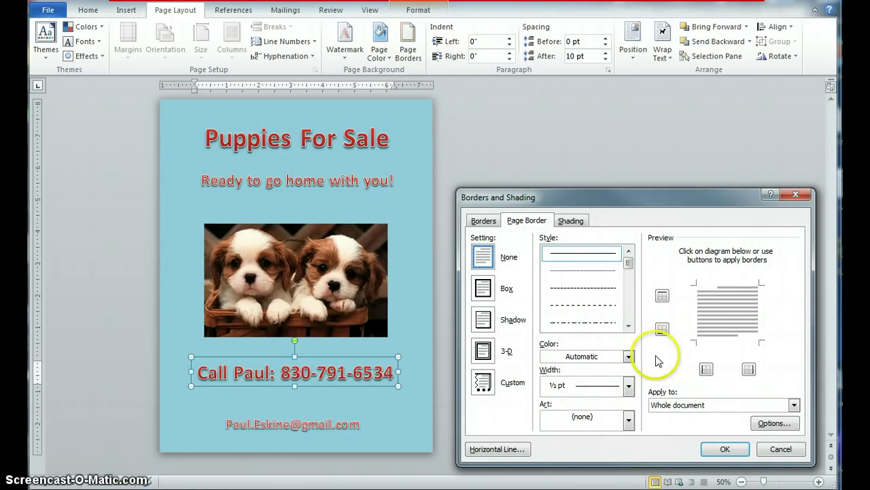
click(629, 356)
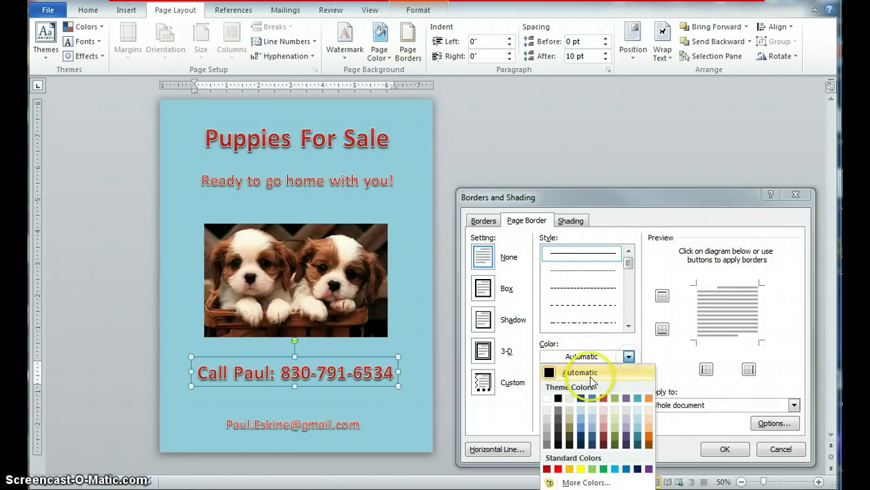
click(559, 469)
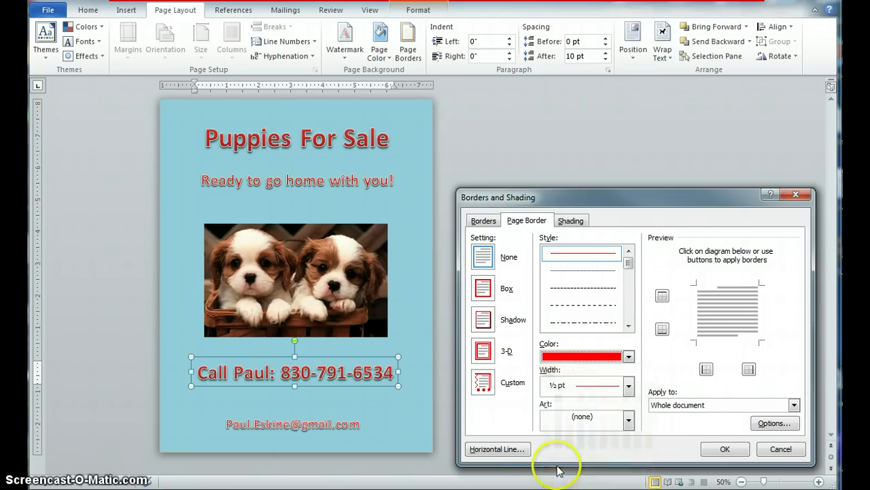
click(482, 288)
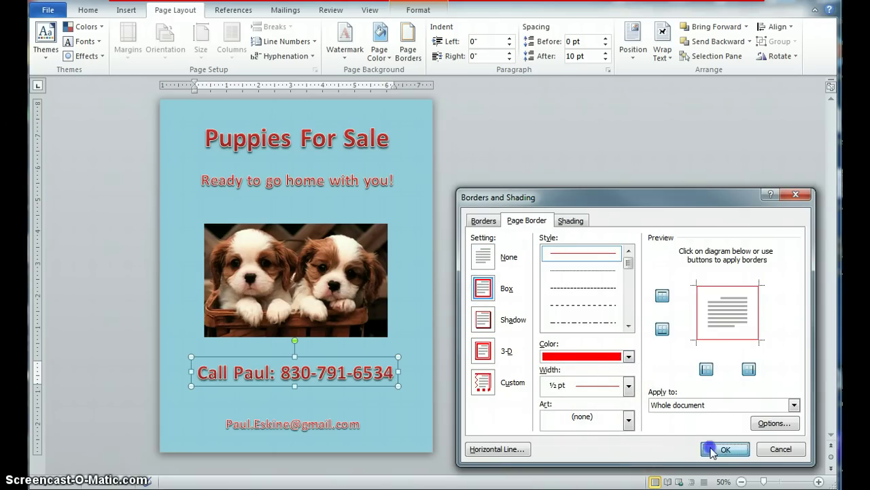
click(719, 449)
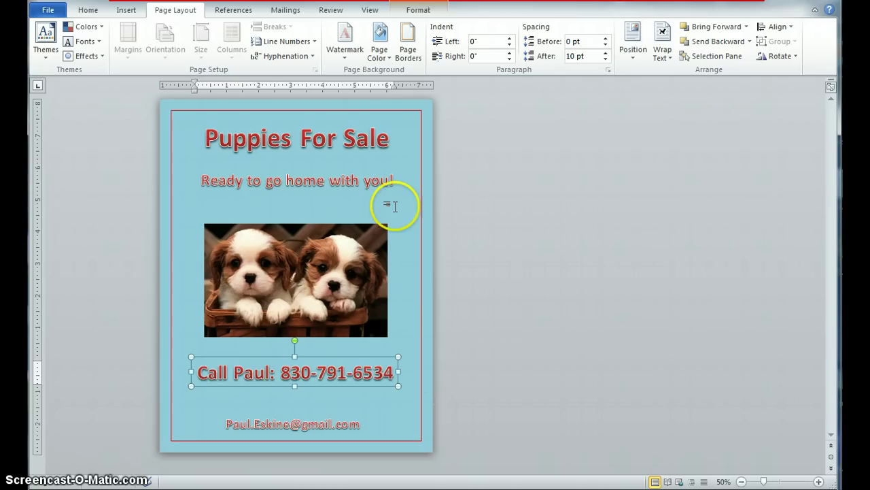